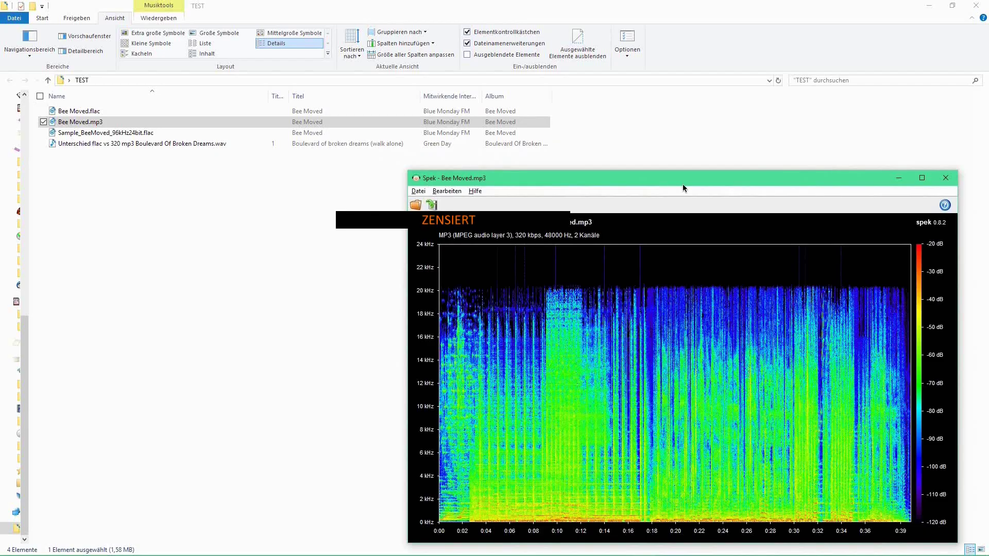
- Compare the Spek spectrograms of Sample_BeeMoved_96kHz24bit.flac and Bee Moved.flac by loading the two files alternately
double_click(118, 132)
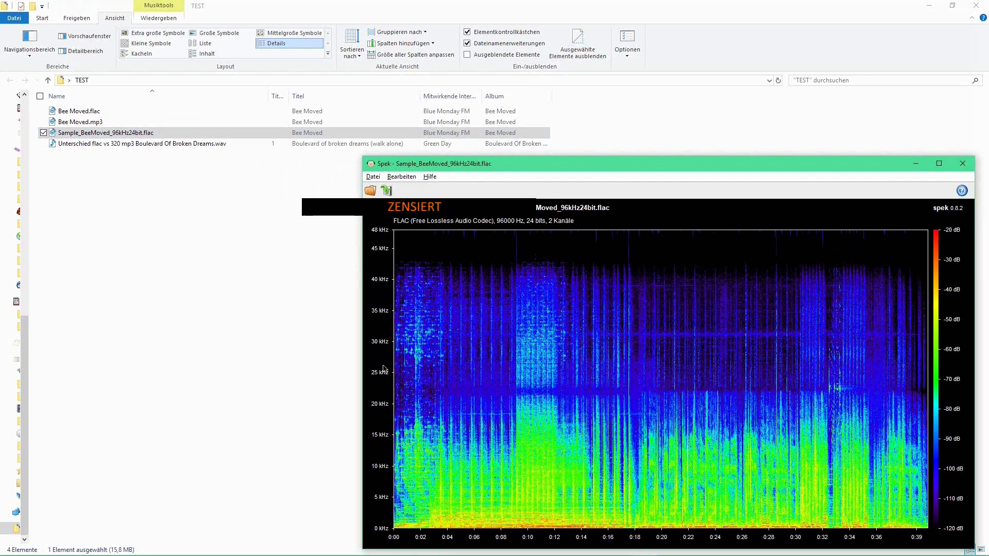
click(65, 110)
drag(597, 365, 598, 366)
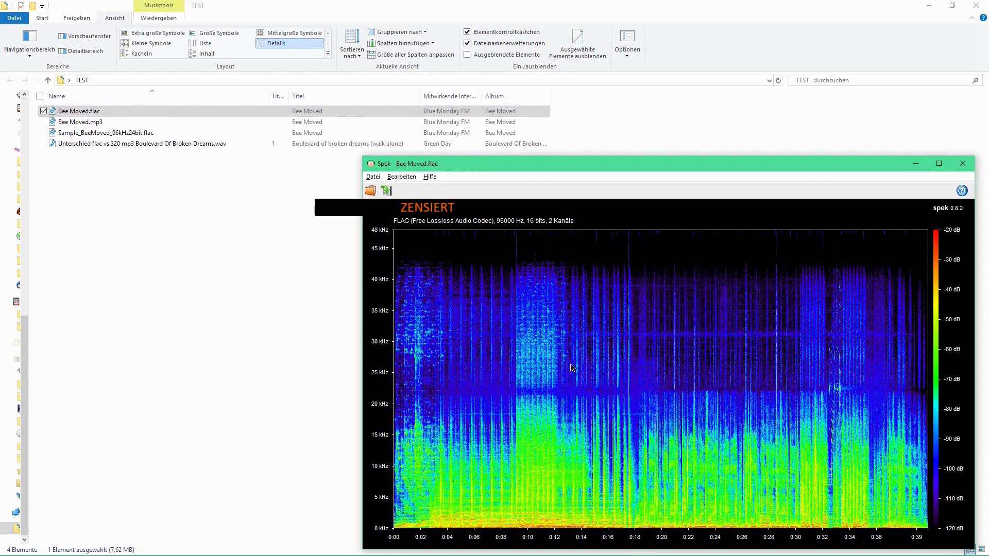
drag(103, 132, 683, 376)
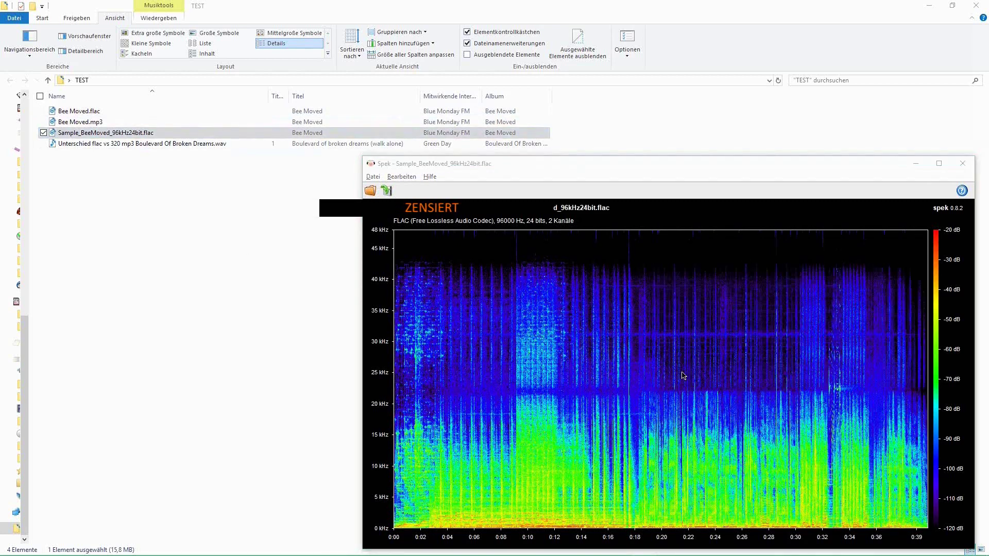
drag(77, 111, 598, 366)
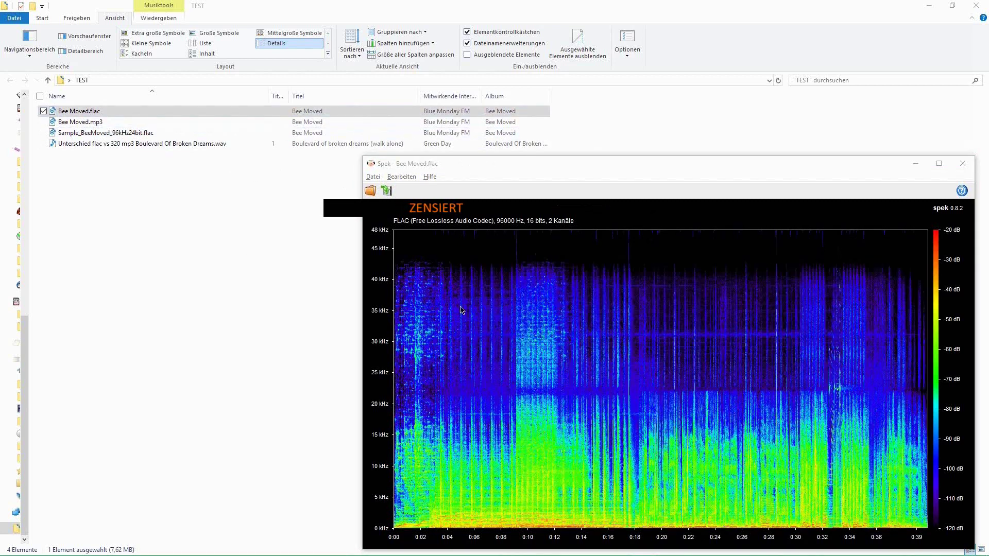
drag(94, 133, 604, 376)
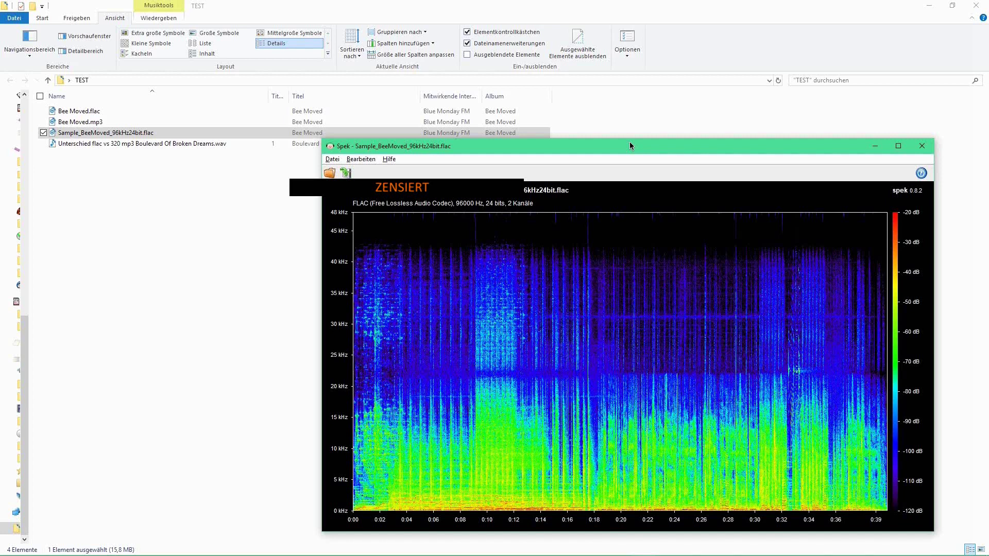
- Switch to Audacity and place its empty project window beside the audio files in the TEST folder
click(755, 119)
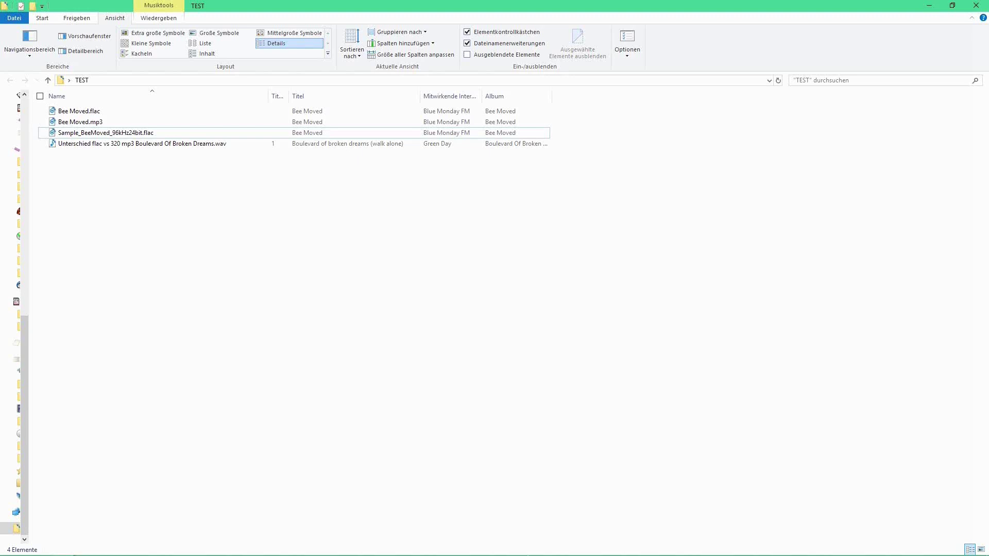
click(594, 551)
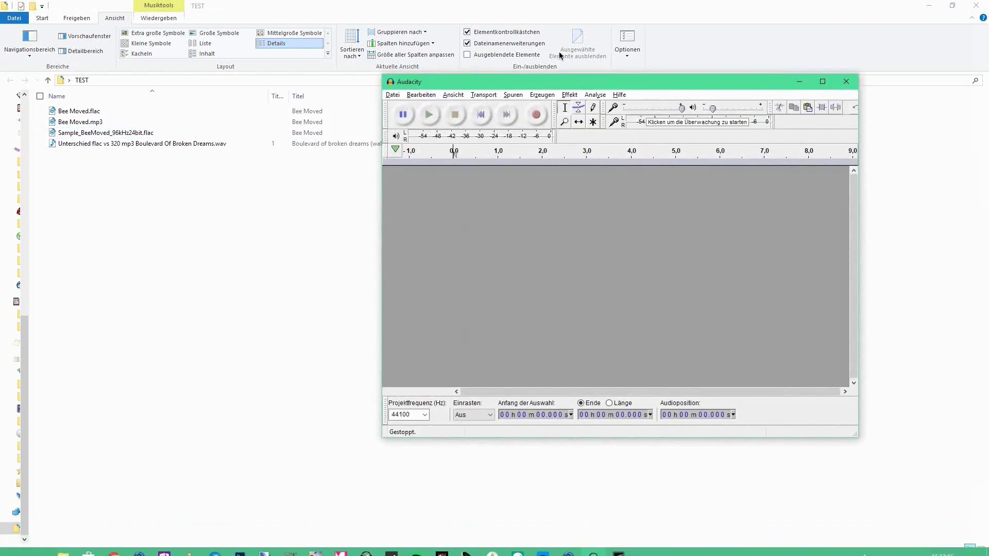
drag(572, 81, 625, 149)
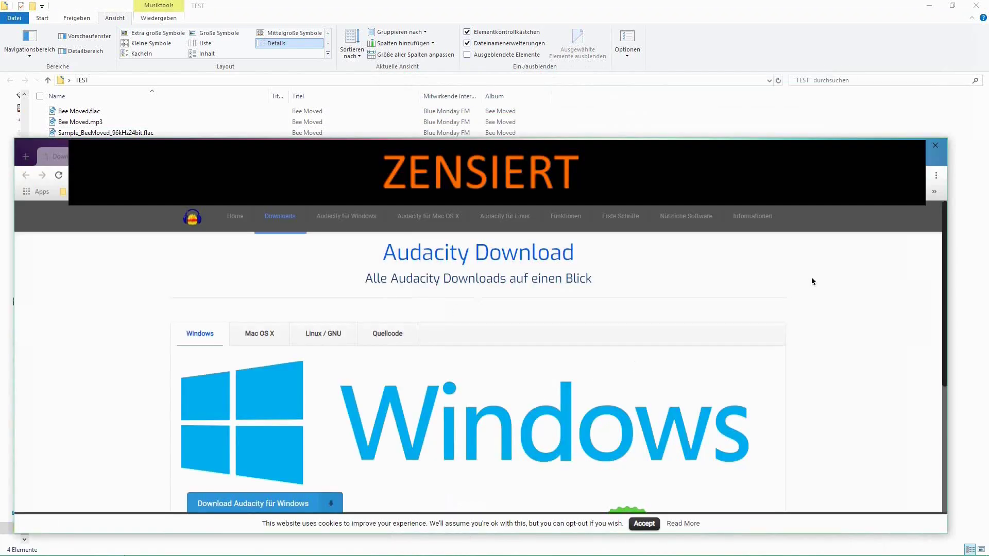
scroll(404, 380, down, 5)
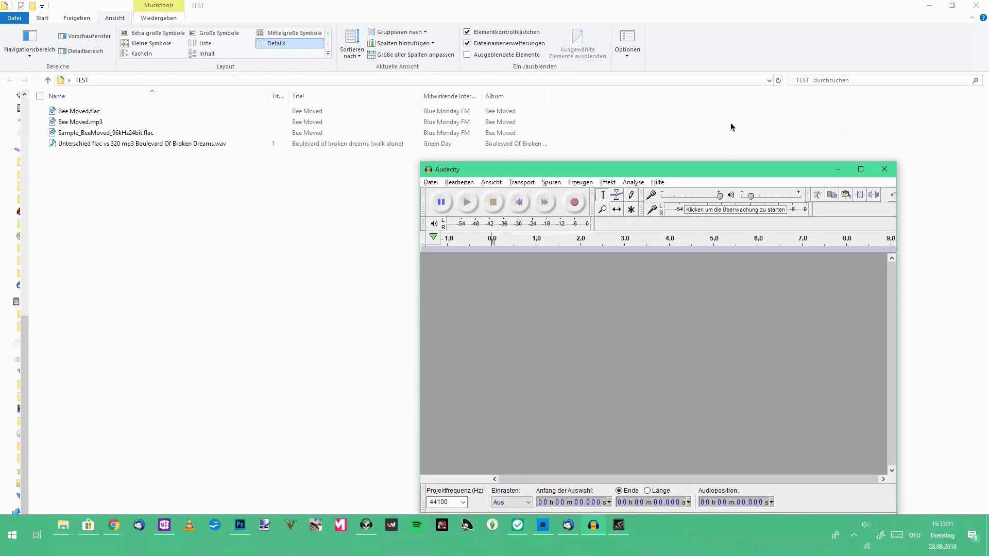
drag(721, 172, 626, 140)
drag(538, 143, 504, 155)
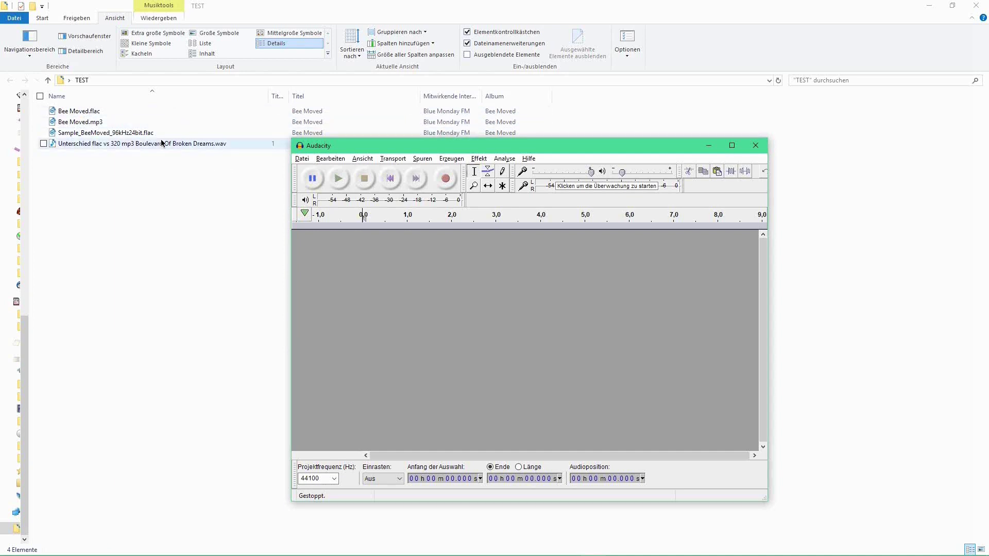
- Import Sample_BeeMoved_96kHz24bit.flac and Bee Moved.mp3 as separate tracks and maximize the project window
drag(150, 133, 481, 308)
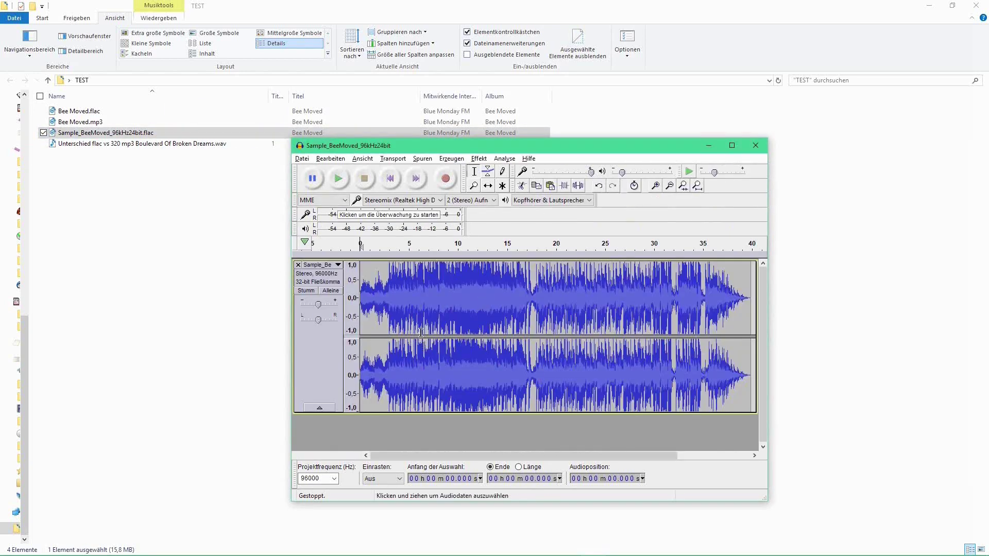
drag(520, 150, 592, 97)
drag(838, 447, 929, 526)
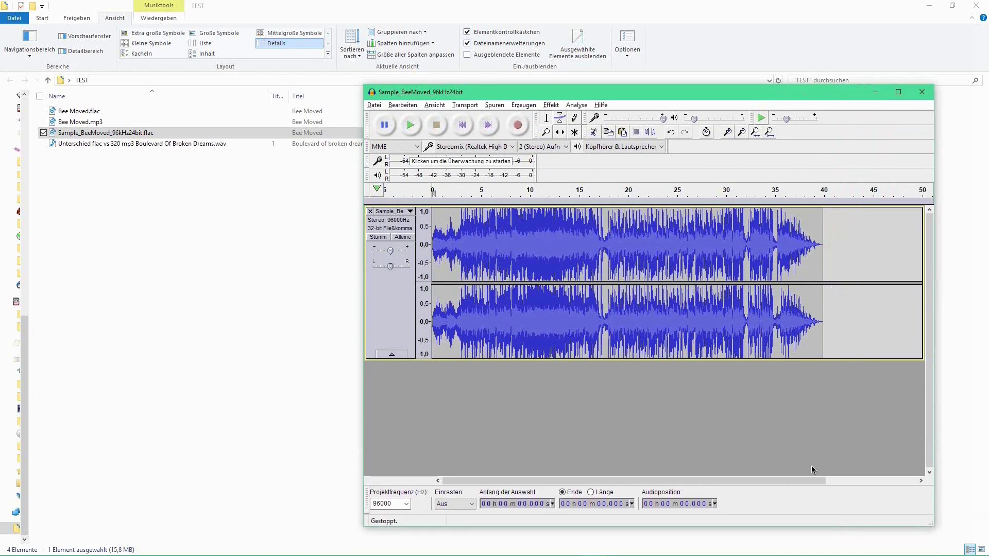
drag(89, 125, 597, 419)
click(899, 93)
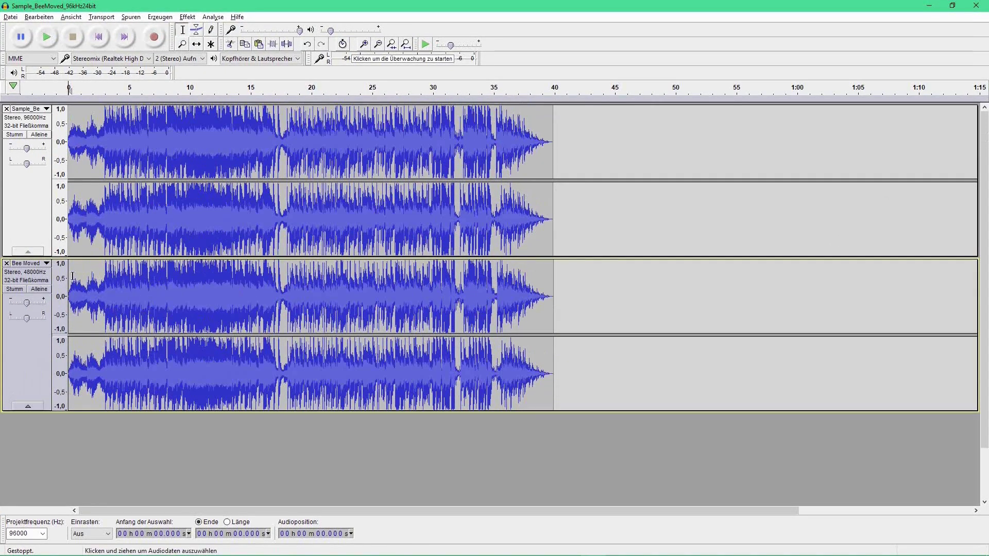
- Shift the Bee Moved.mp3 track earlier in time so its waveform lines up with the FLAC track around 3.06 s
click(94, 283)
click(364, 45)
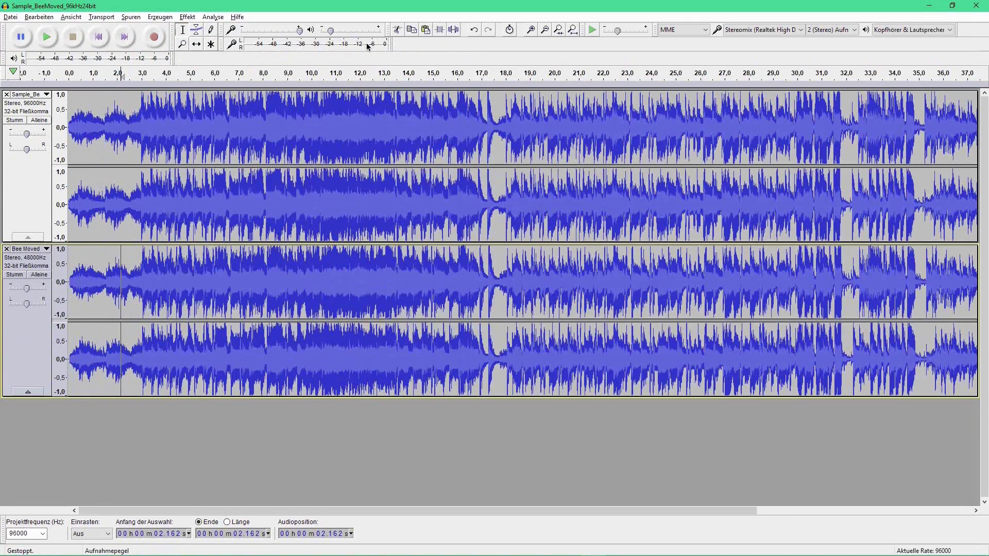
click(531, 30)
click(530, 31)
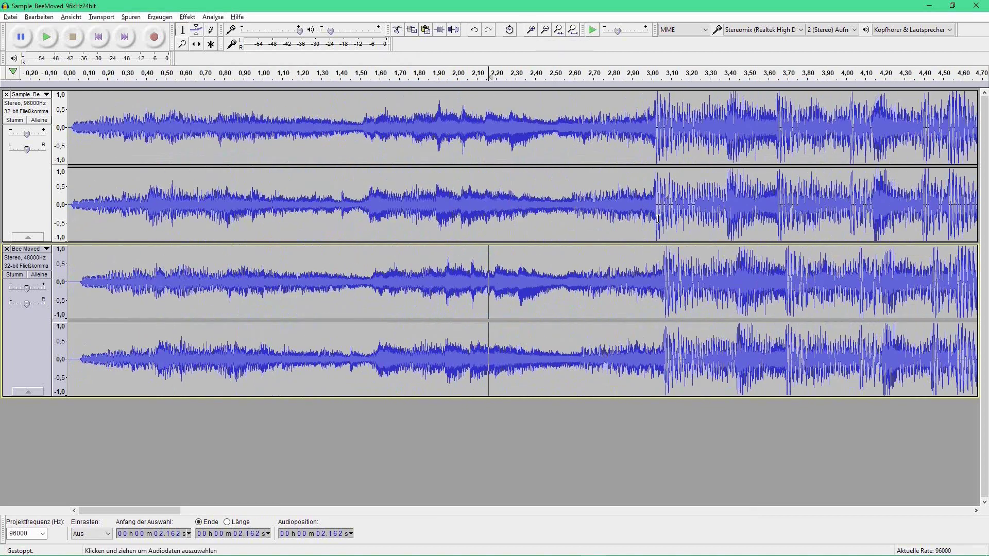
click(663, 227)
click(531, 31)
click(531, 31)
click(531, 30)
click(531, 31)
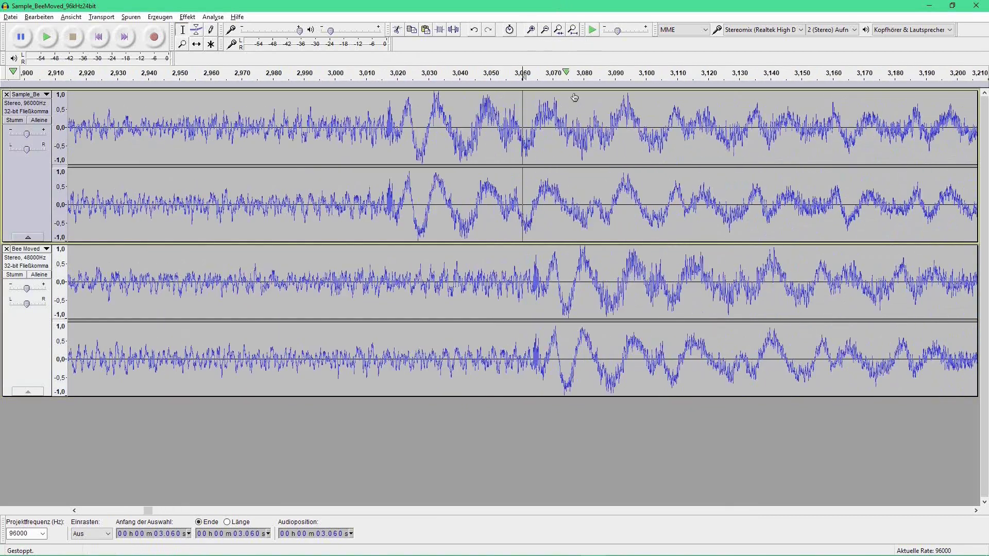
click(197, 44)
drag(581, 278, 437, 287)
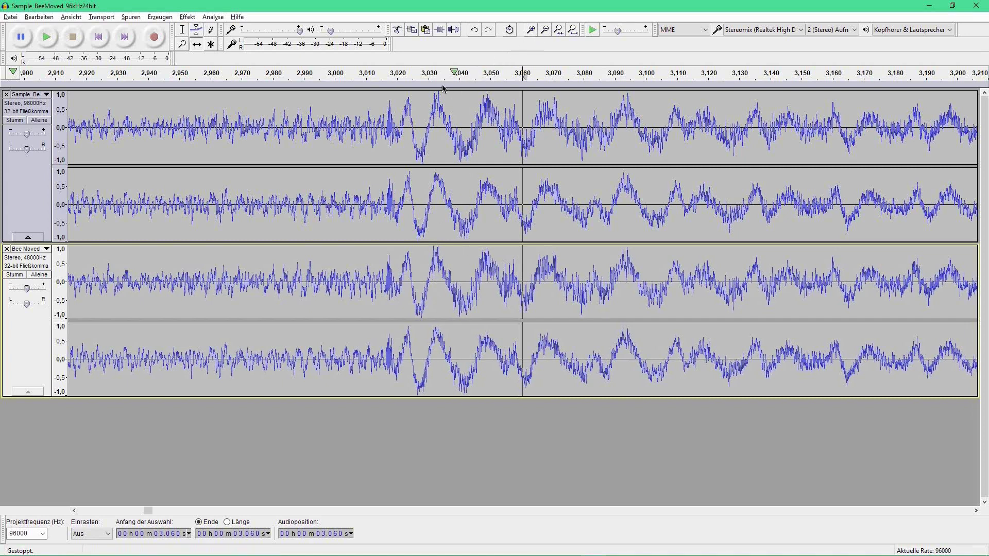
- Lower the gain of both tracks by the same small amount and invert the entire Bee Moved.mp3 track
drag(26, 133, 24, 135)
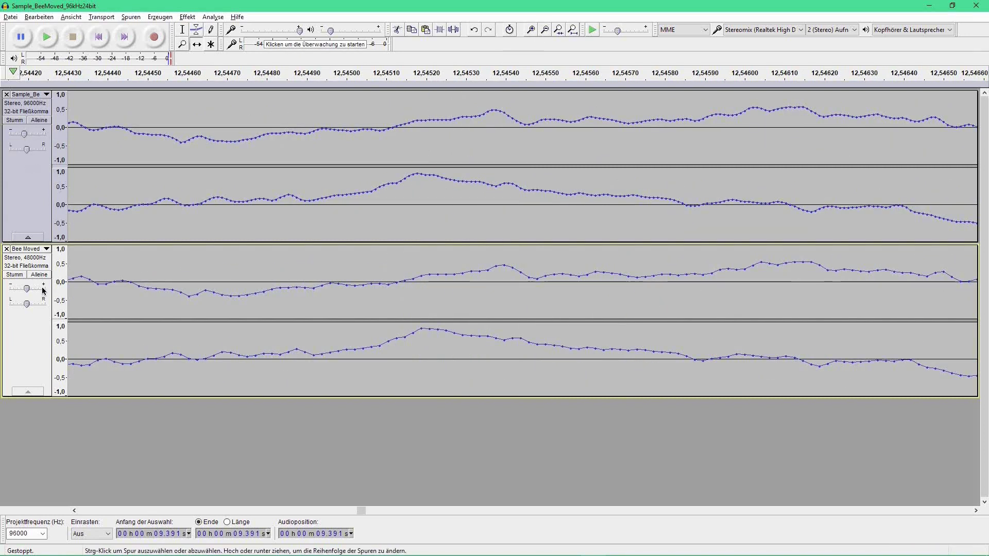
drag(27, 289, 23, 289)
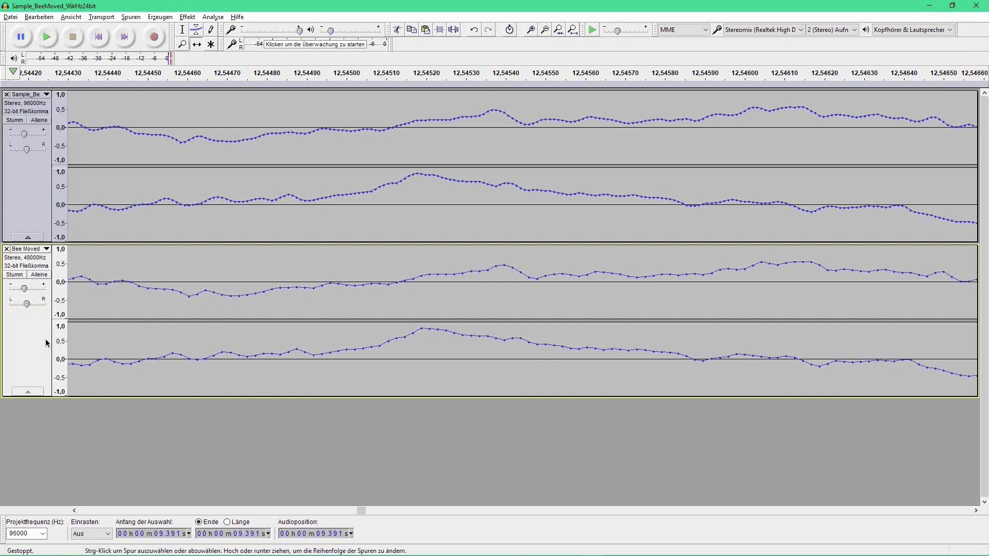
click(572, 29)
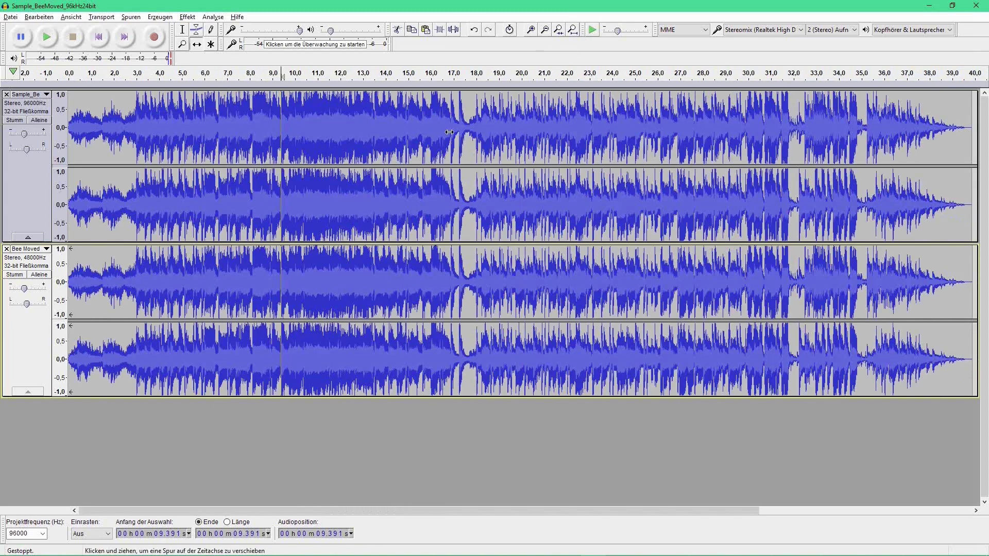
click(20, 340)
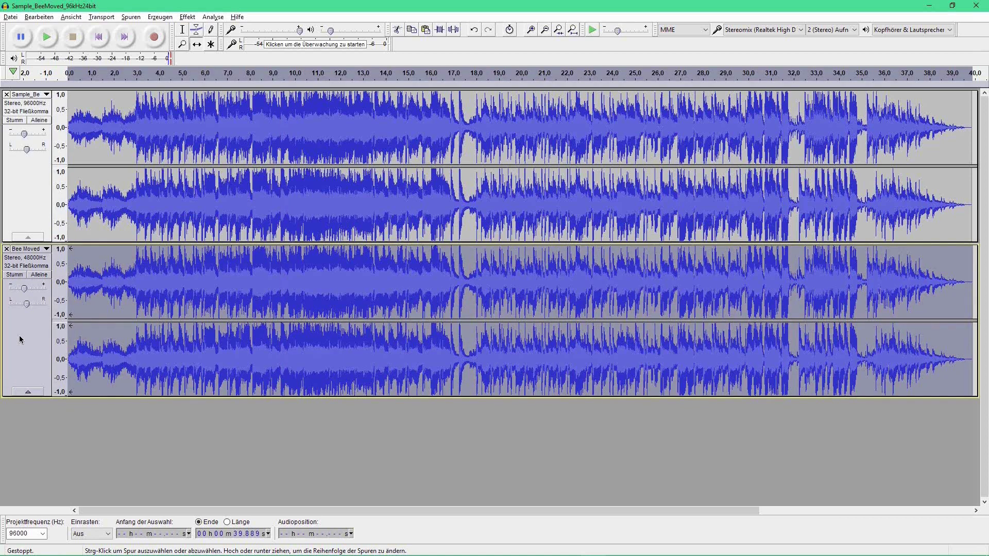
click(189, 16)
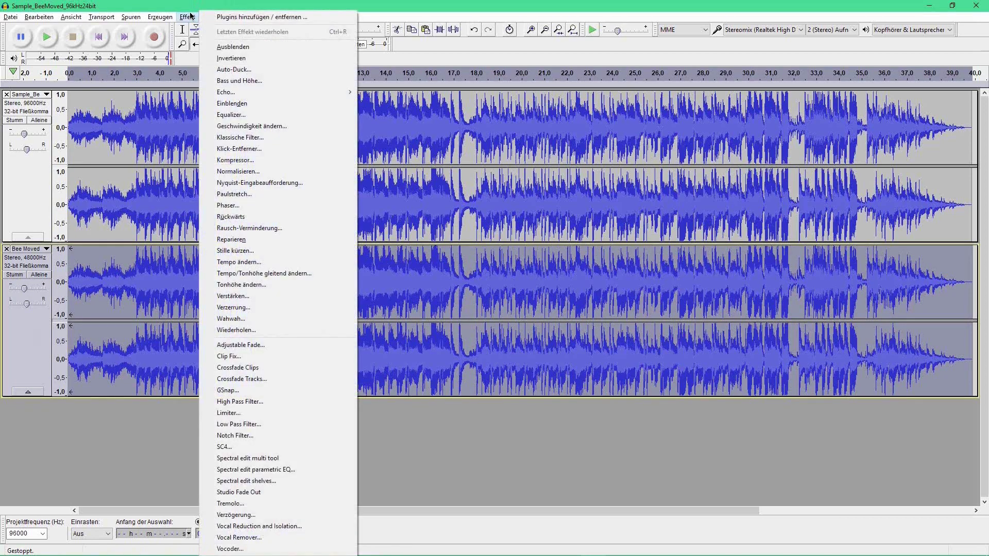
click(267, 59)
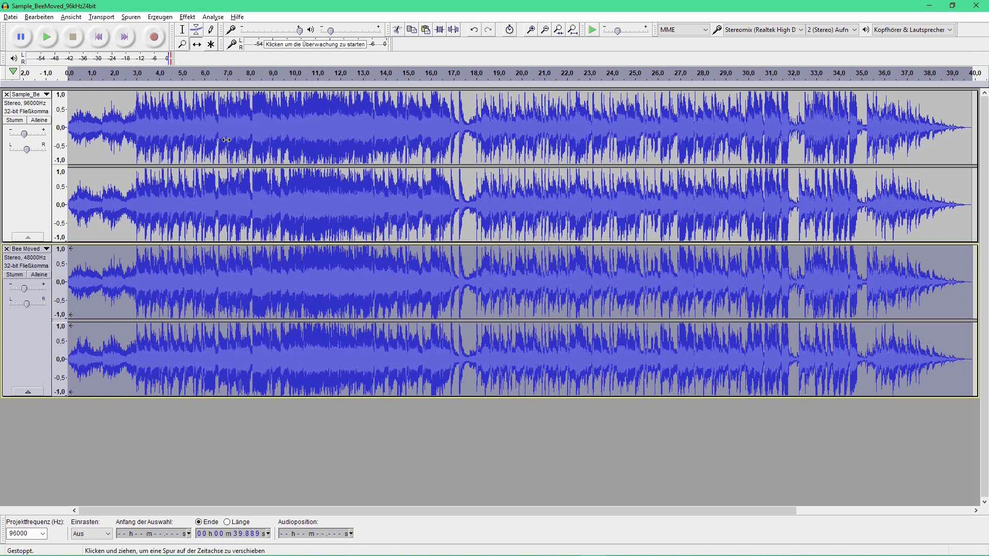
- Listen to the original 96 kHz FLAC track on its own
click(182, 29)
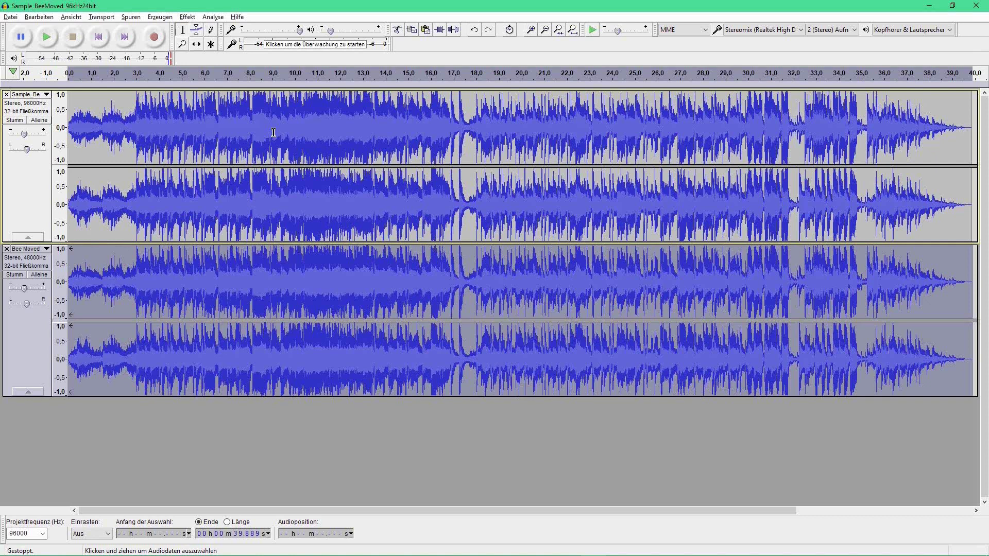
click(39, 120)
click(190, 132)
click(46, 36)
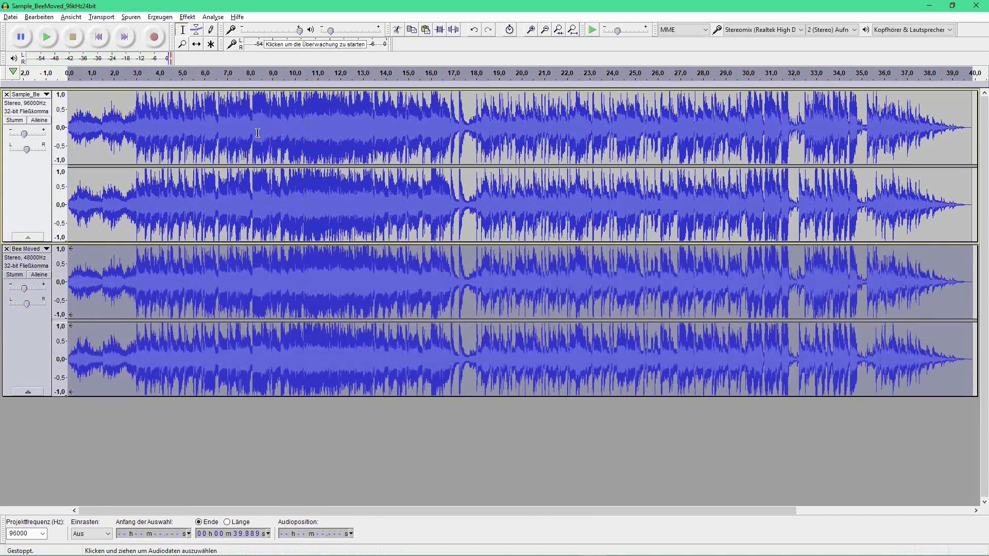
- Play both tracks together from about 6 s and raise the system volume to hear the difference signal
click(206, 129)
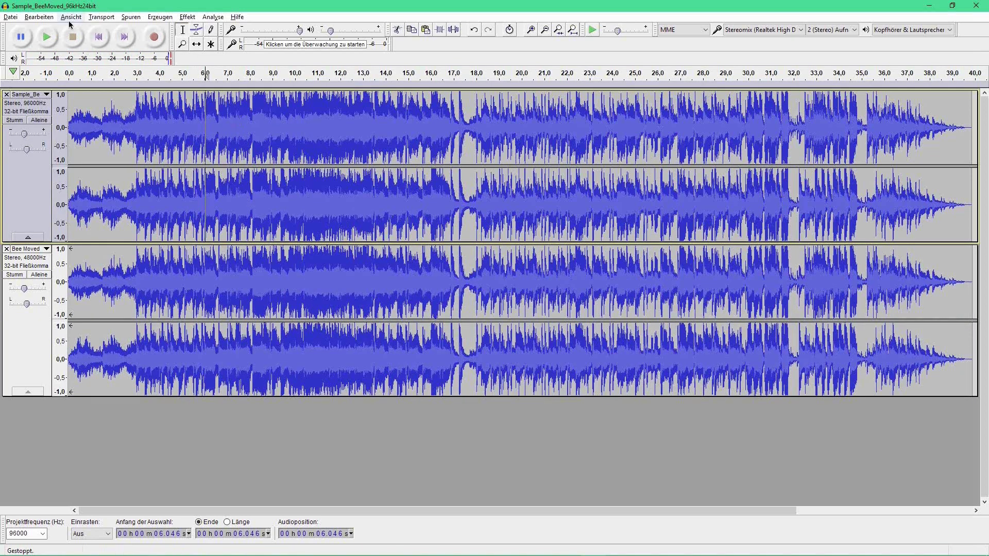
click(47, 37)
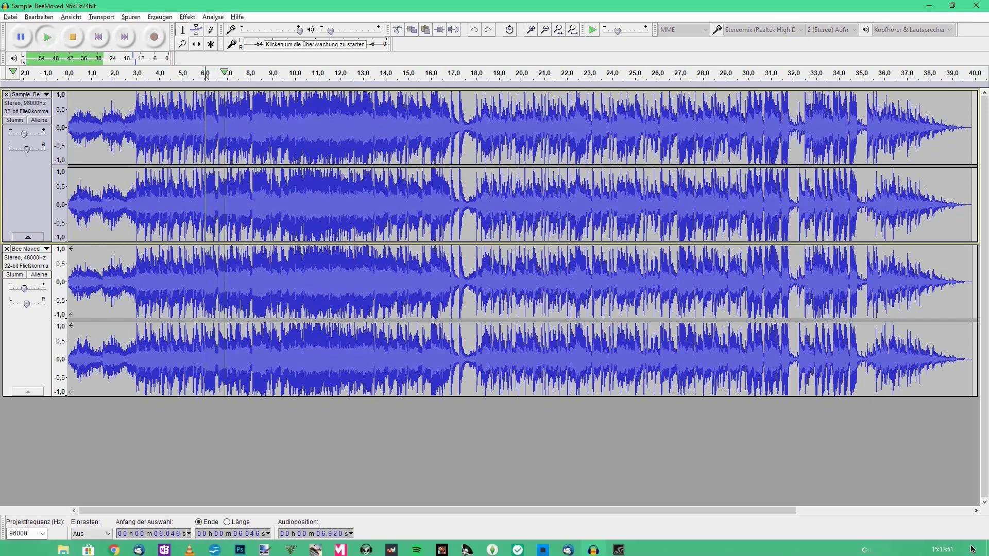
click(870, 525)
drag(858, 504, 901, 500)
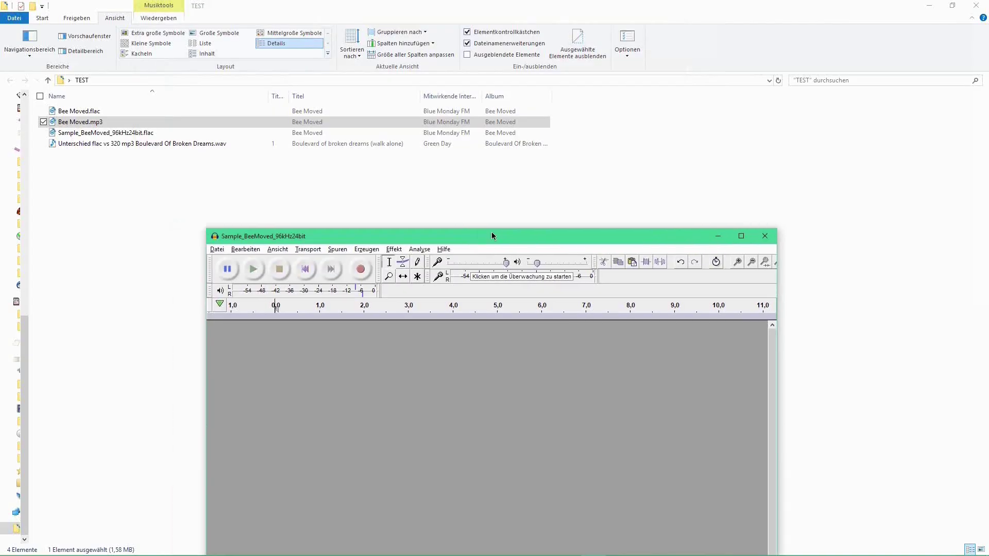
- Import Sample_BeeMoved_96kHz24bit.flac and Bee Moved.flac into the emptied project and maximize its window
drag(492, 236, 672, 167)
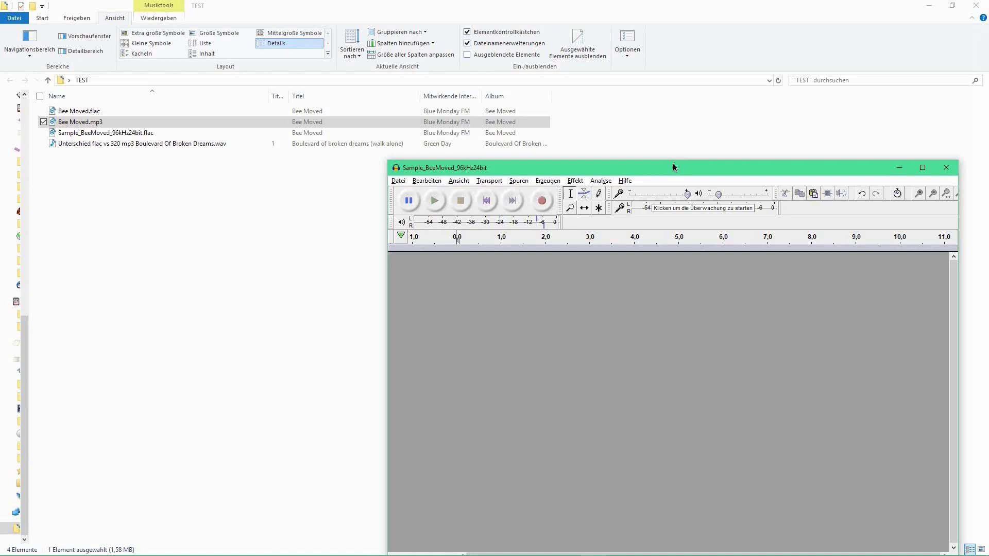
drag(131, 133, 692, 359)
drag(79, 115, 592, 474)
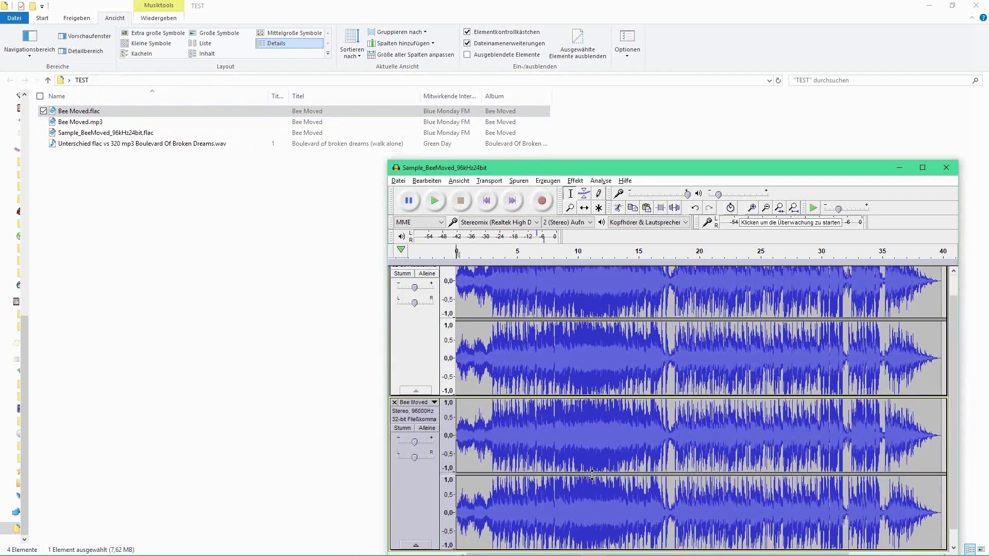
drag(795, 173, 649, 2)
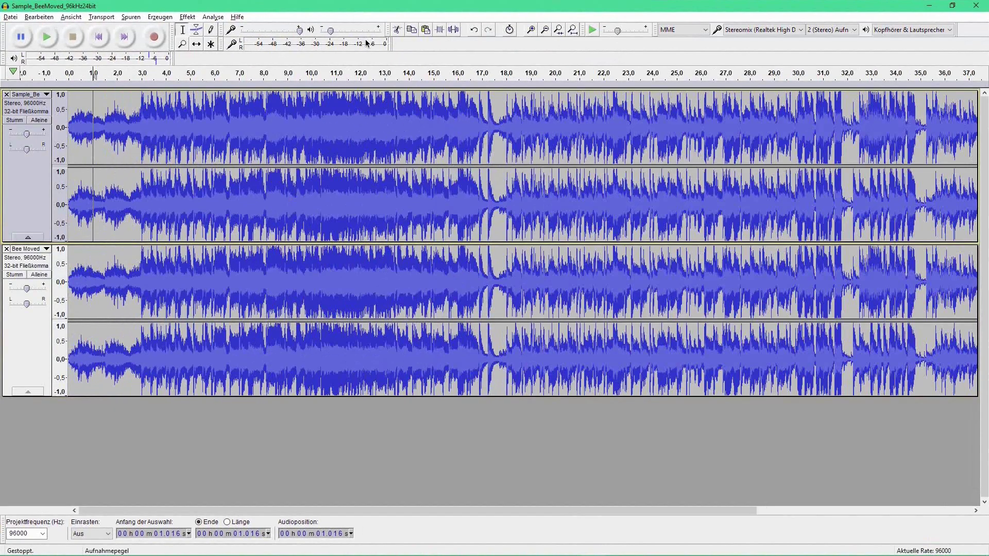
- Examine whether the waveforms of the two FLAC tracks line up in the opening seconds
click(531, 29)
click(531, 29)
click(531, 30)
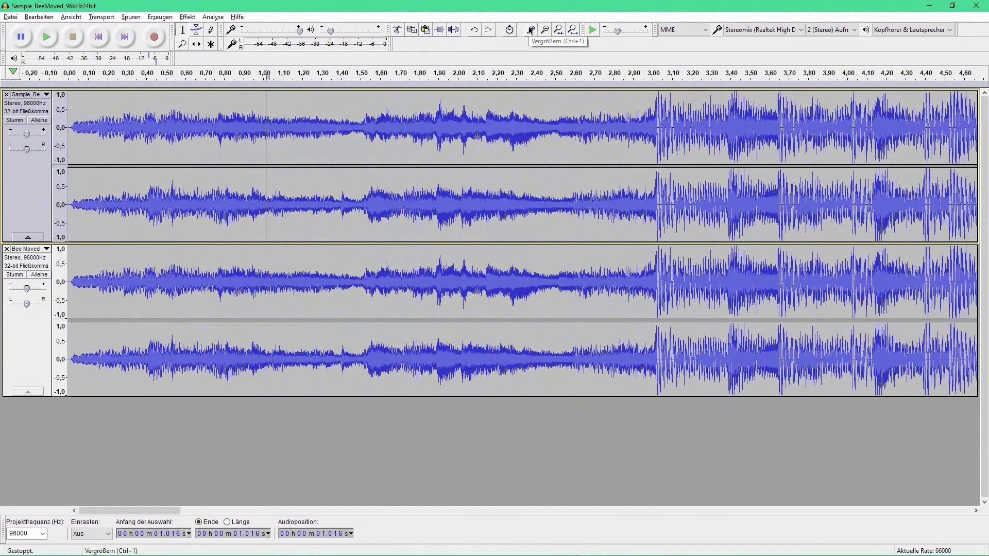
click(530, 29)
click(531, 30)
key(ctrl+f)
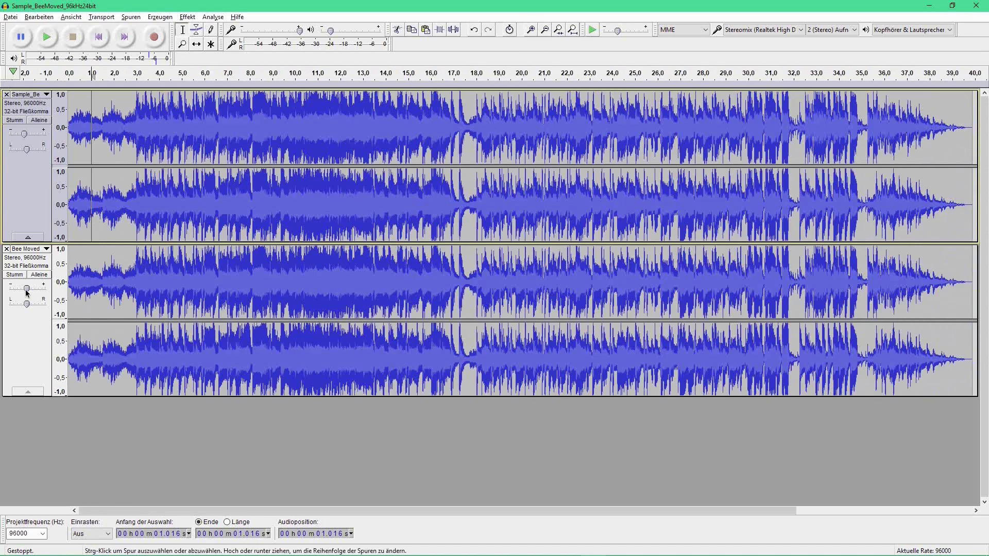
- Lower the Bee Moved track's gain to match the Sample_BeeMoved track and invert the entire Bee Moved track
drag(29, 290, 23, 288)
drag(23, 289, 24, 290)
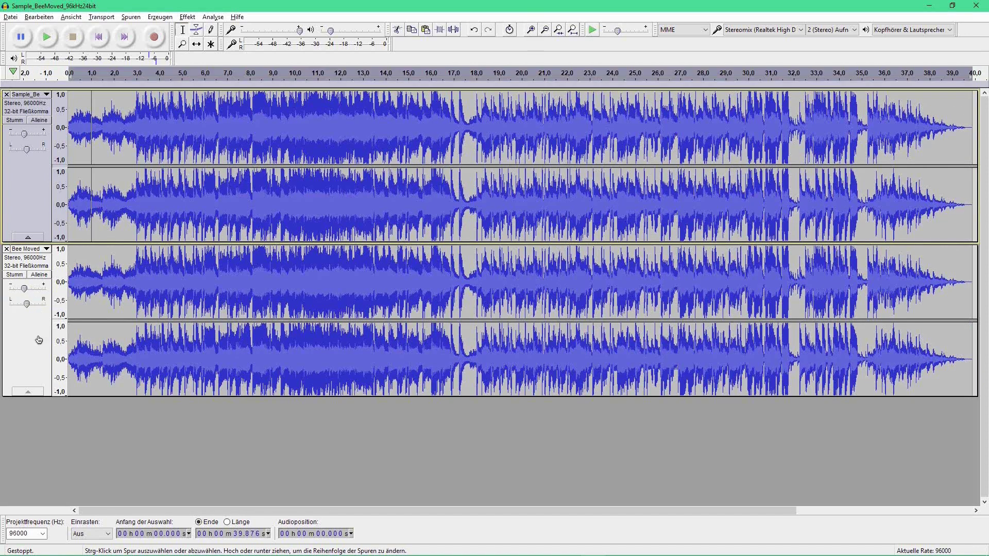
click(39, 340)
click(160, 17)
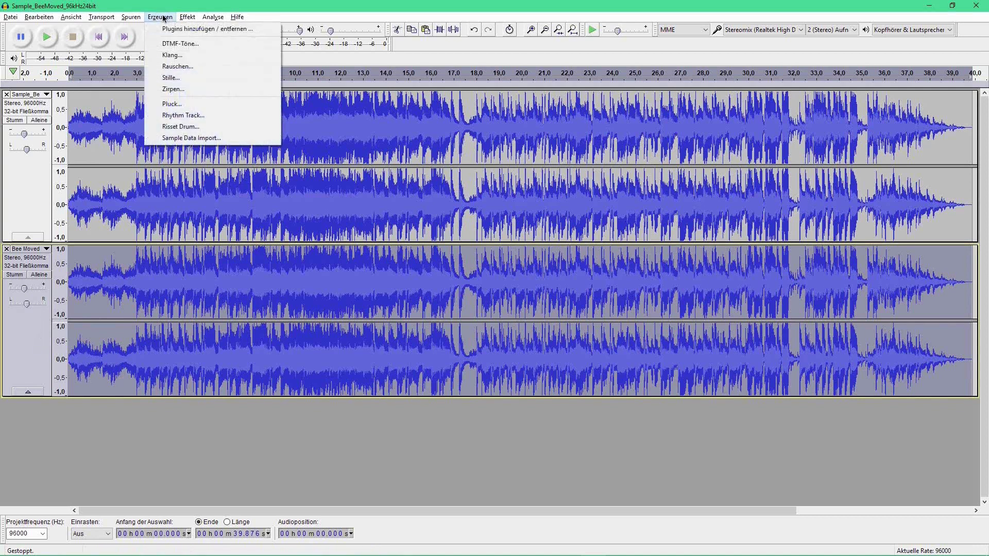
mouse_move(179, 20)
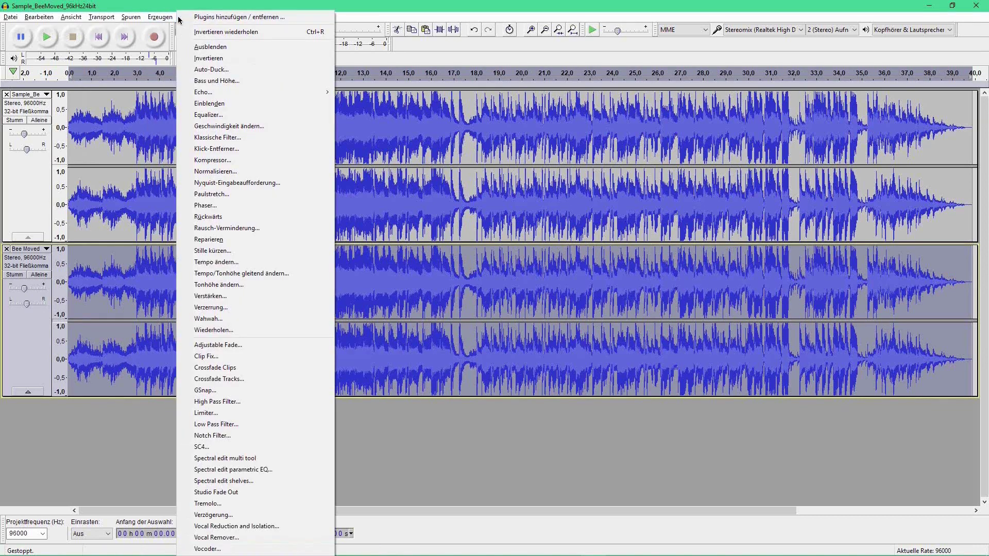
click(220, 59)
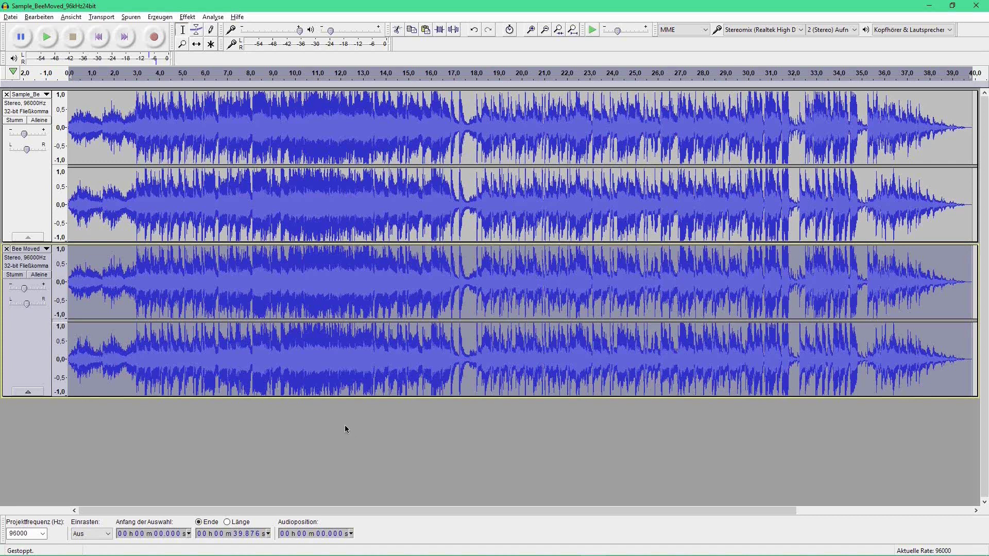
- Play both tracks together from about 3.7 s with the system volume raised to 100, and reduce it to 17 before stopping playback
click(154, 124)
click(47, 37)
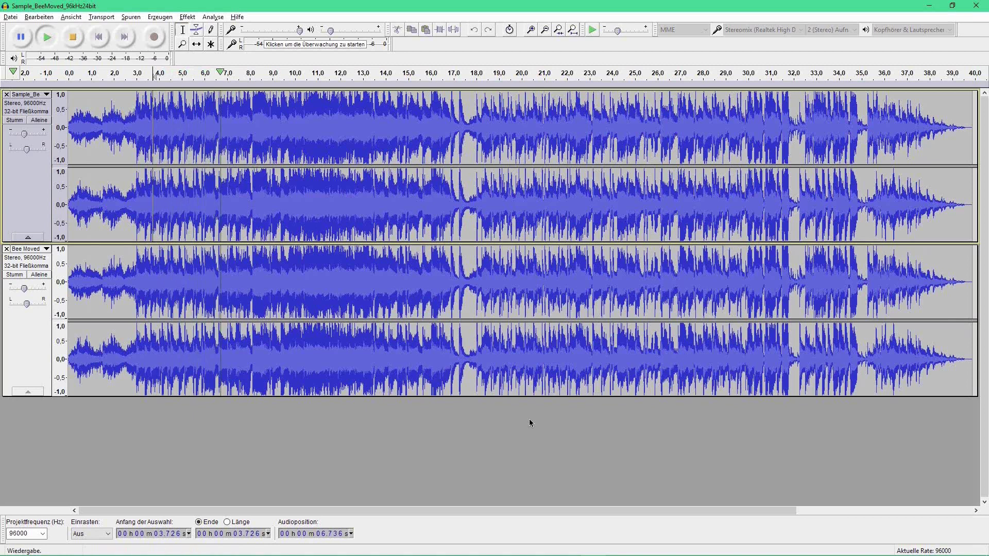
mouse_move(854, 546)
click(869, 526)
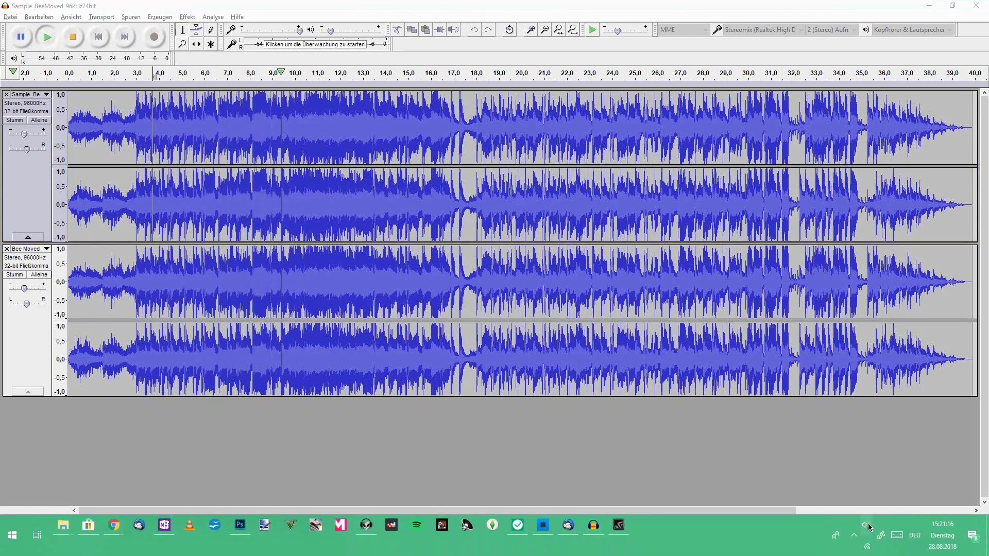
click(957, 501)
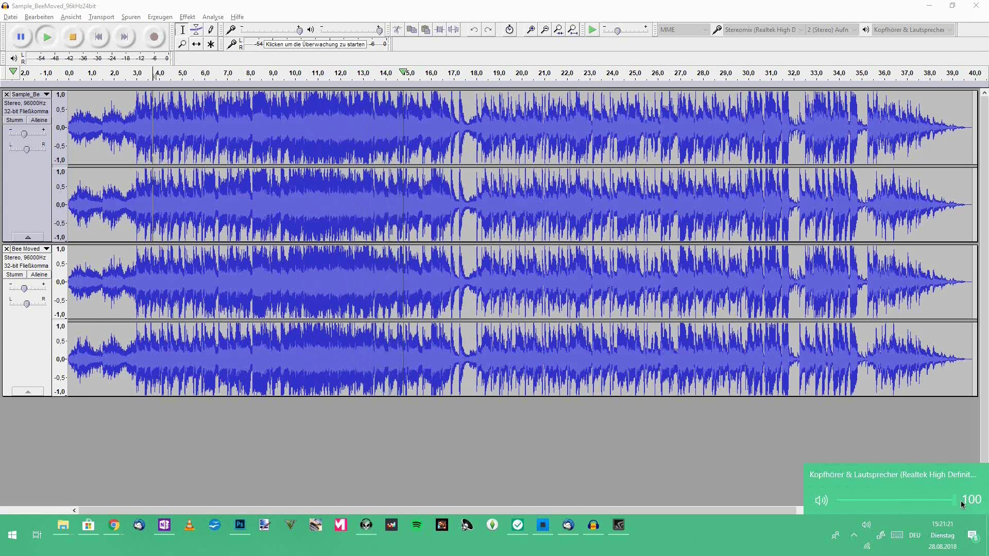
drag(868, 499, 858, 502)
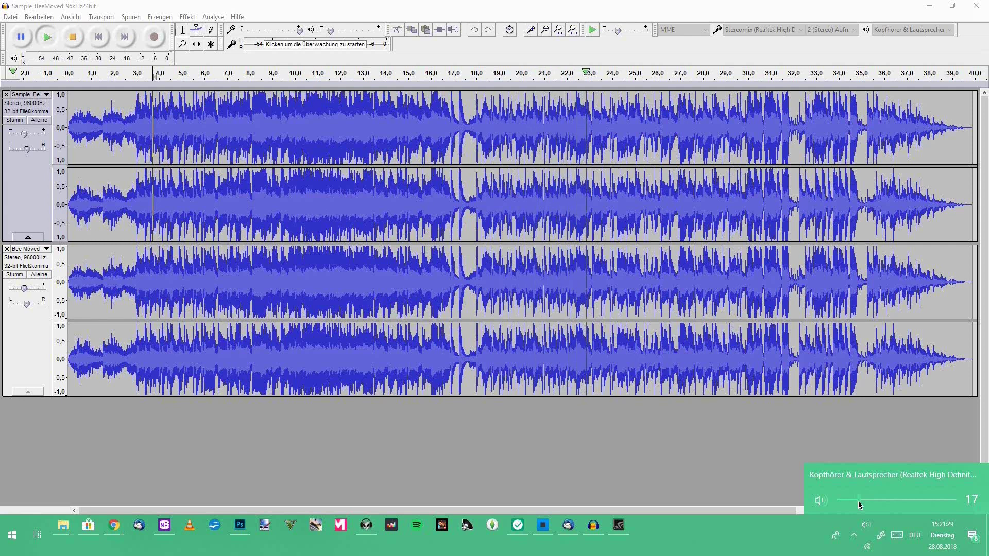
click(597, 469)
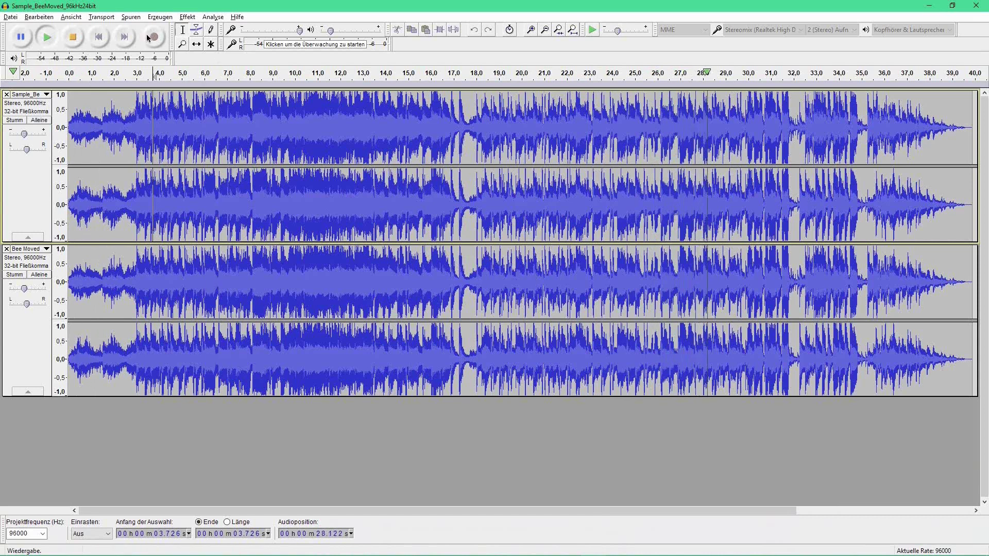
click(72, 37)
- Mute the Sample_BeeMoved track and listen briefly to Bee Moved alone from about 3.8 s
click(14, 120)
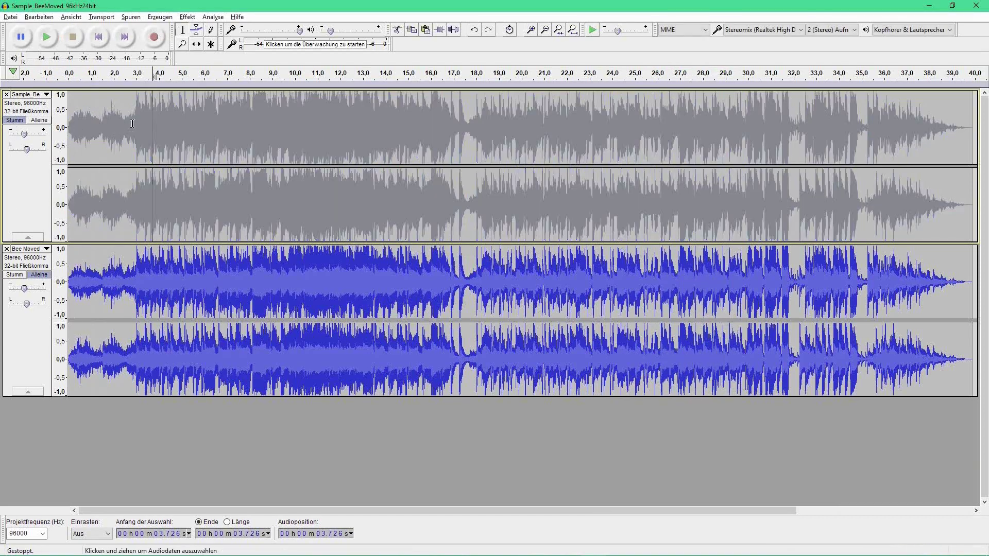
click(154, 124)
click(44, 38)
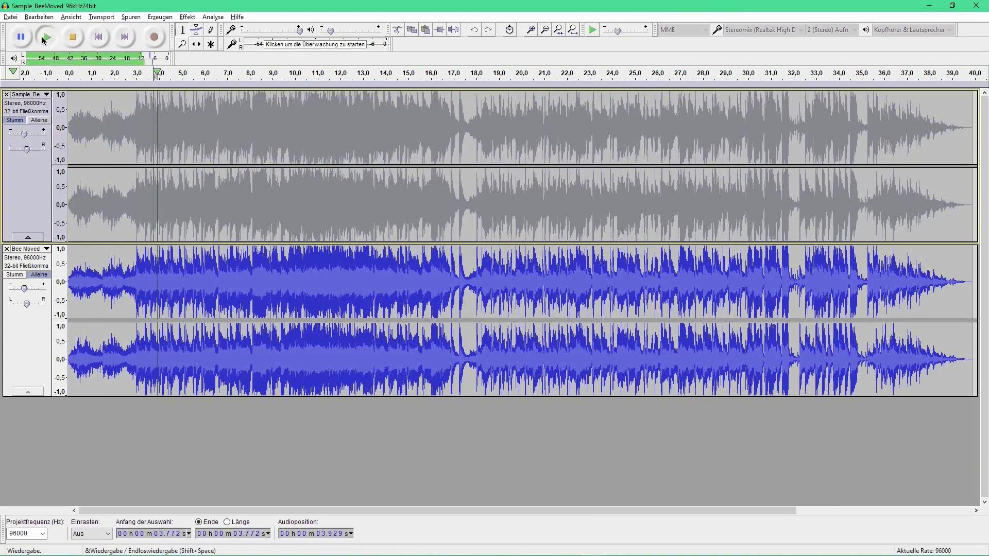
click(83, 39)
- Unmute the Sample_BeeMoved track and play both tracks together twice from about 3.8 s
click(15, 120)
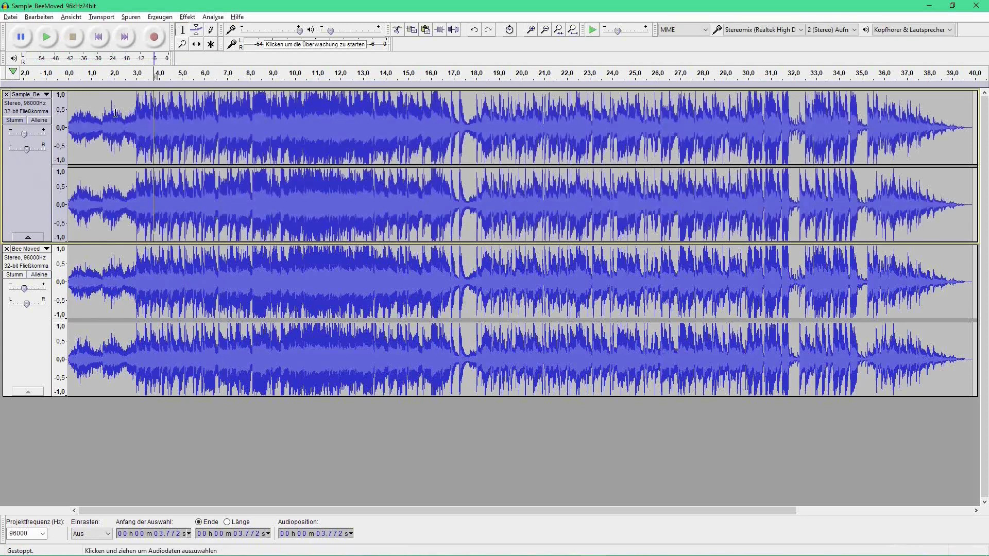
click(45, 37)
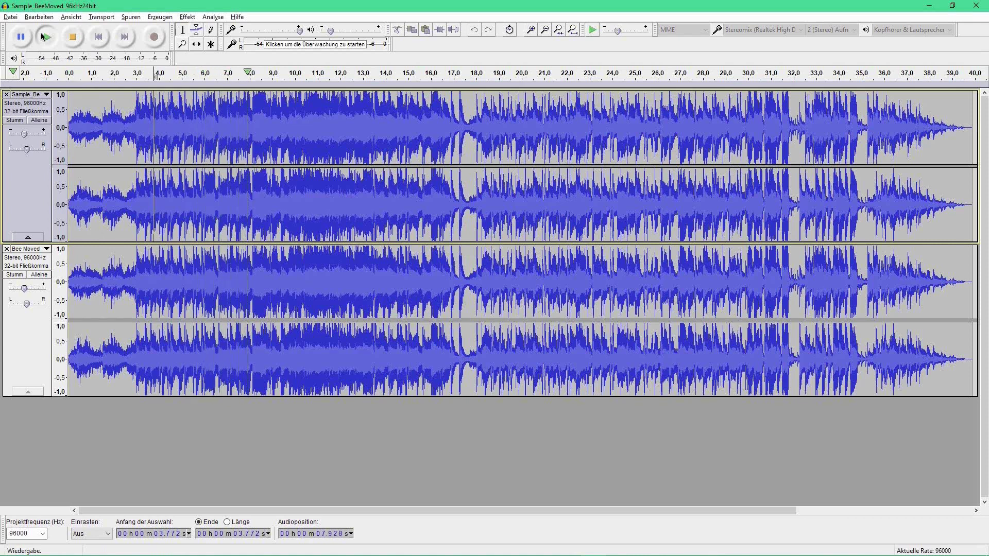
click(73, 37)
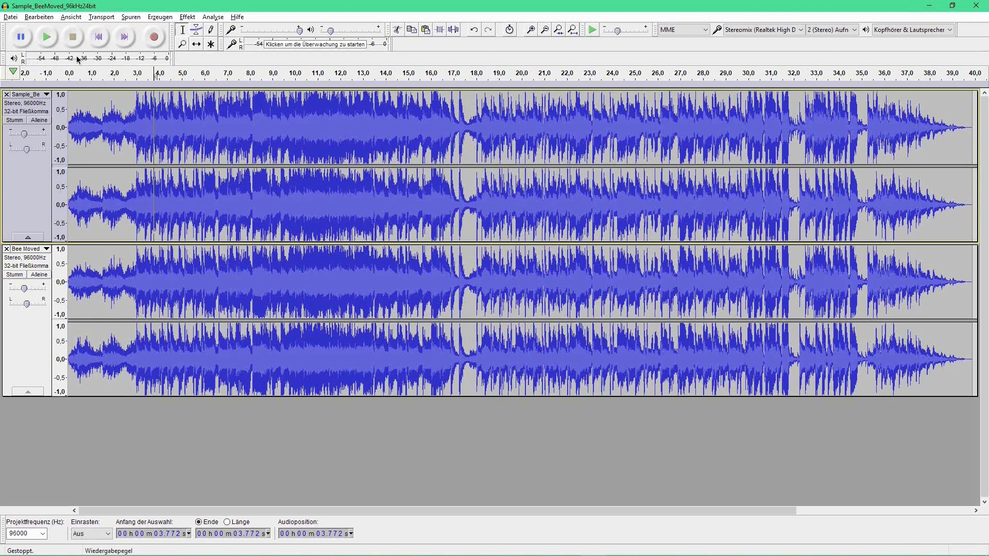
click(47, 36)
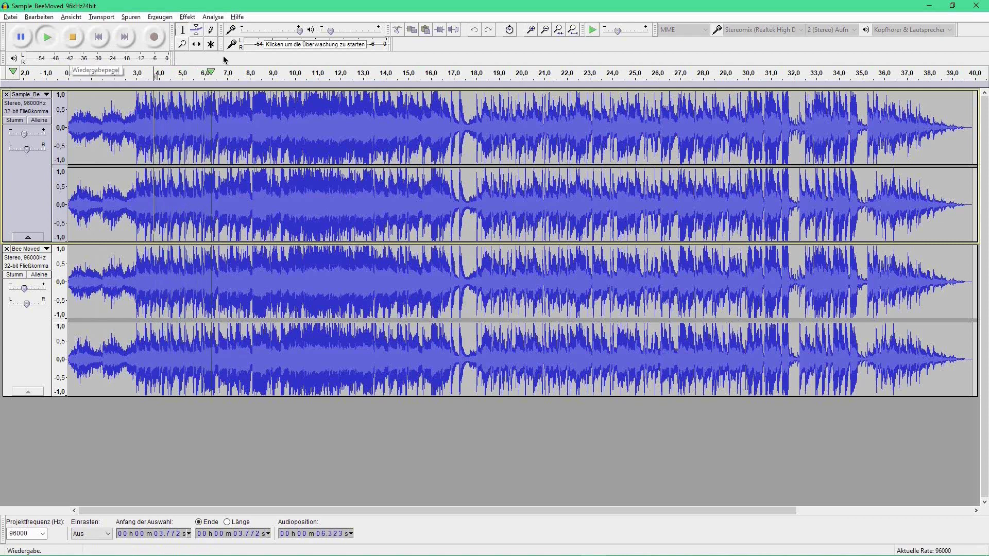
click(78, 36)
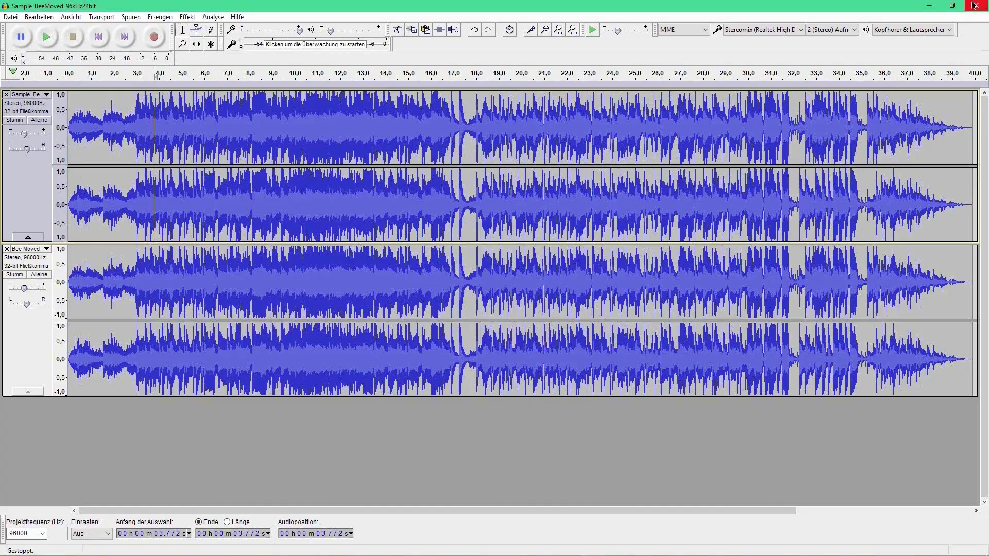
- Switch to the browser, reload the suspended Sony music sample page full screen and examine its Bee Moved download options
click(928, 5)
click(114, 534)
click(172, 482)
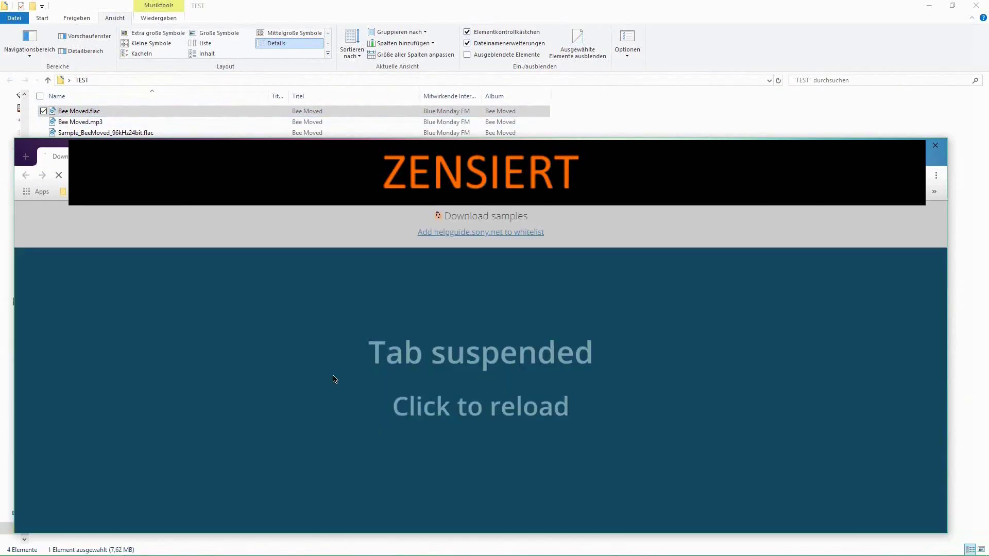
click(333, 379)
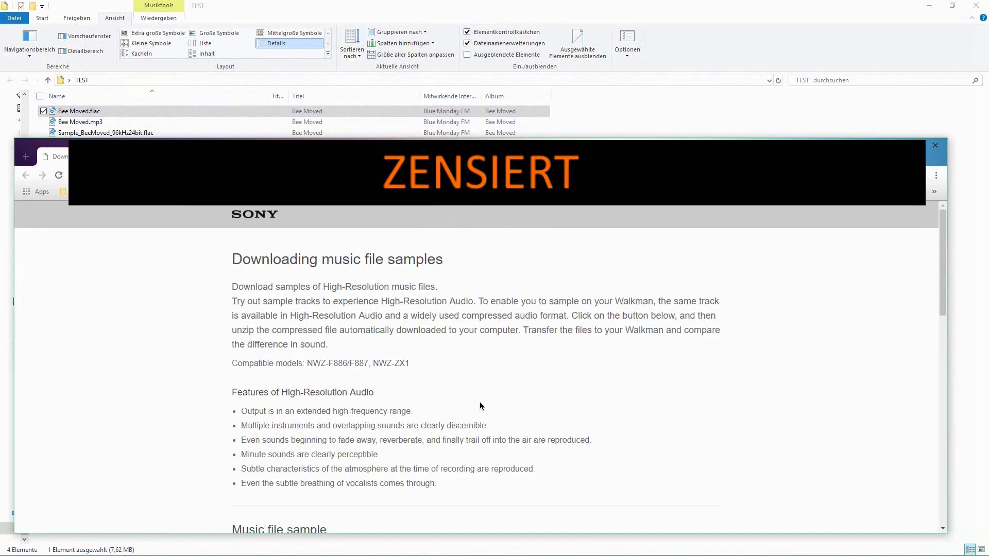
key(super+Up)
scroll(564, 386, down, 4)
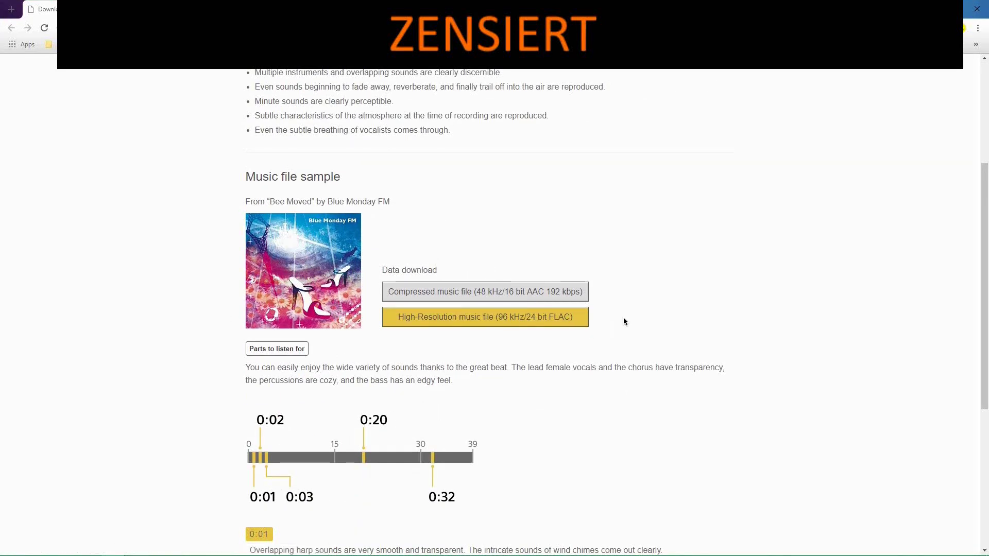
scroll(624, 322, up, 4)
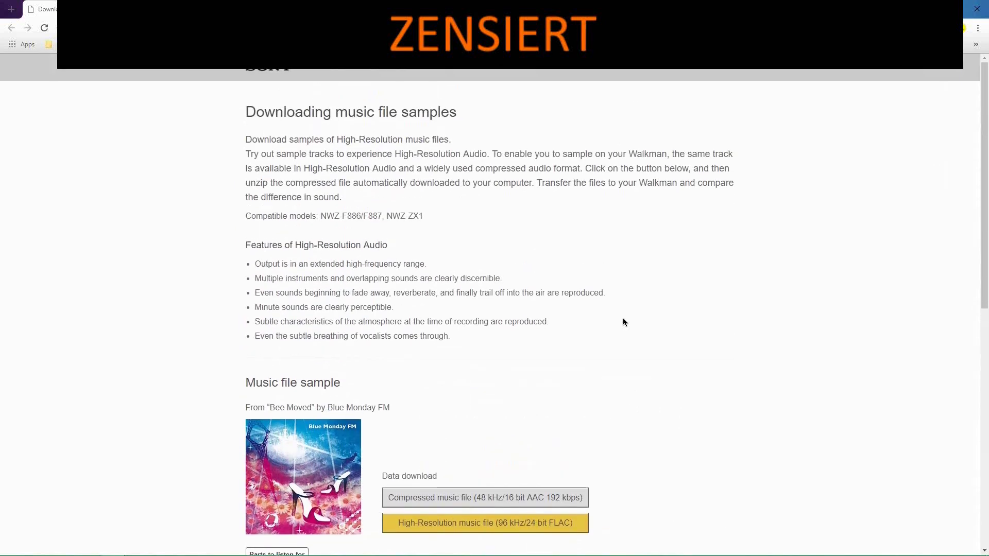
scroll(505, 402, down, 2)
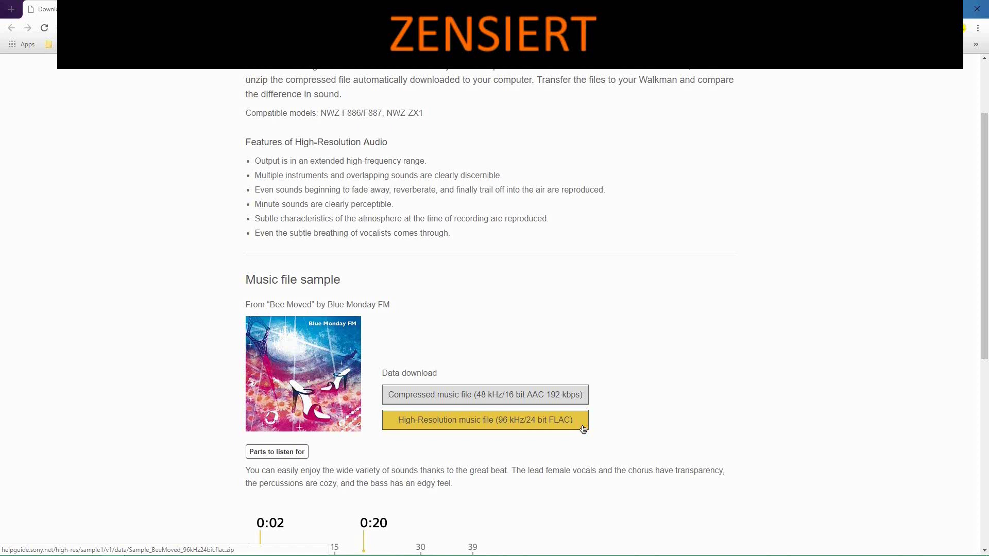
scroll(583, 428, up, 2)
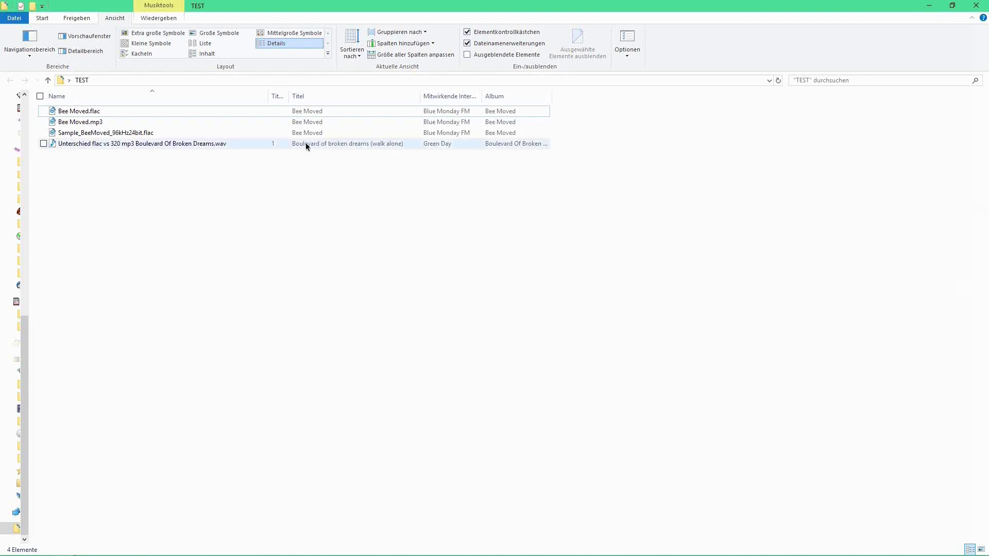
- Play "Unterschied flac vs 320 mp3 Boulevard Of Broken Dreams.wav" from about 00:25 and raise the system volume to 81
click(234, 143)
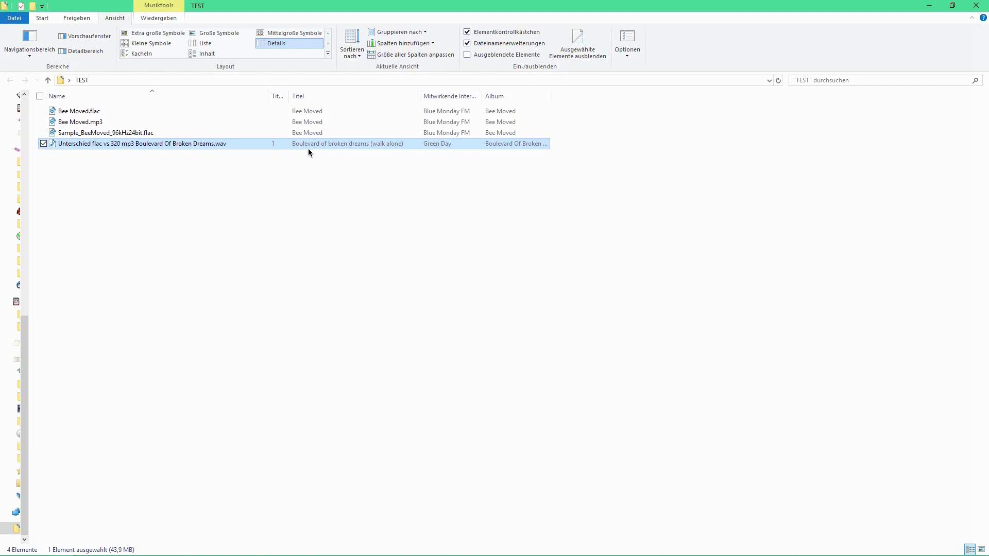
double_click(138, 150)
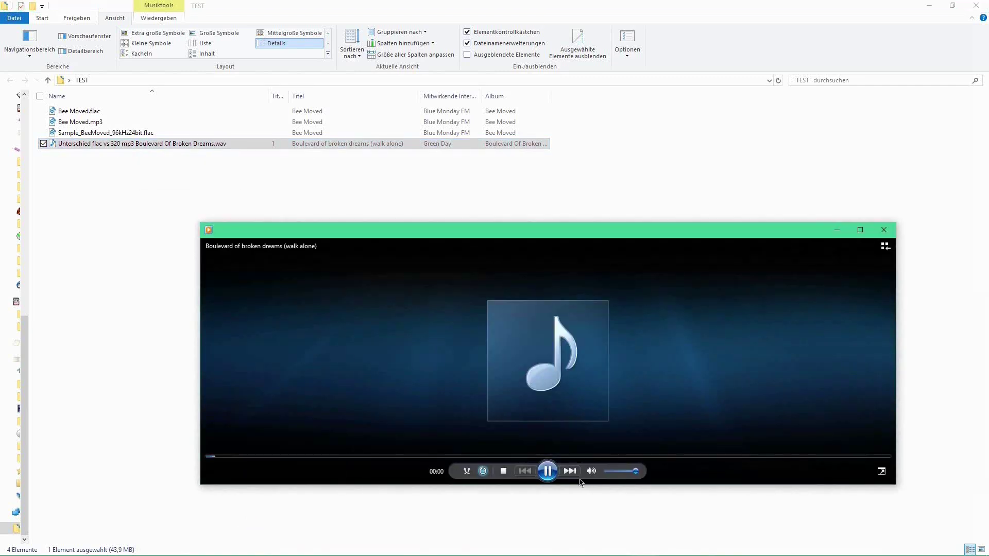
click(277, 456)
click(547, 471)
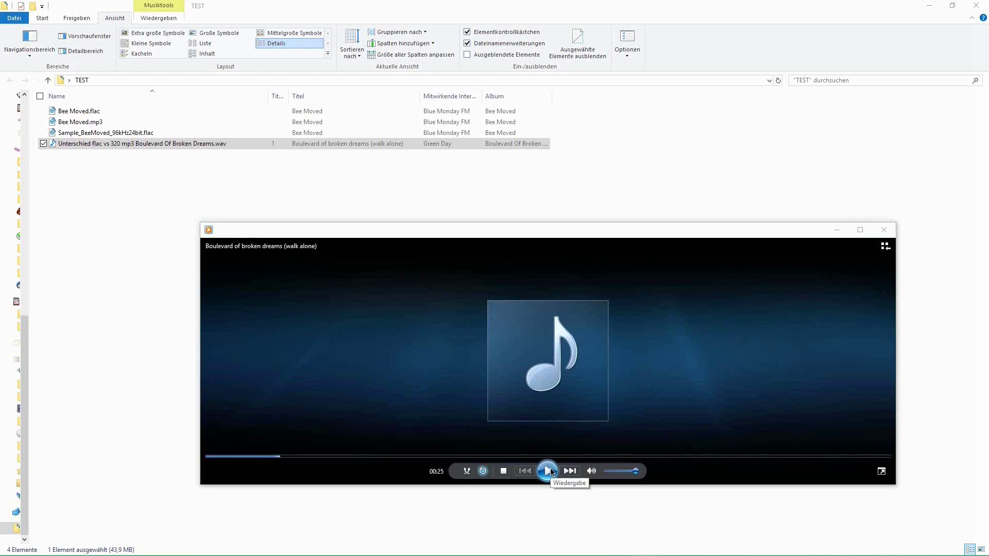
click(547, 471)
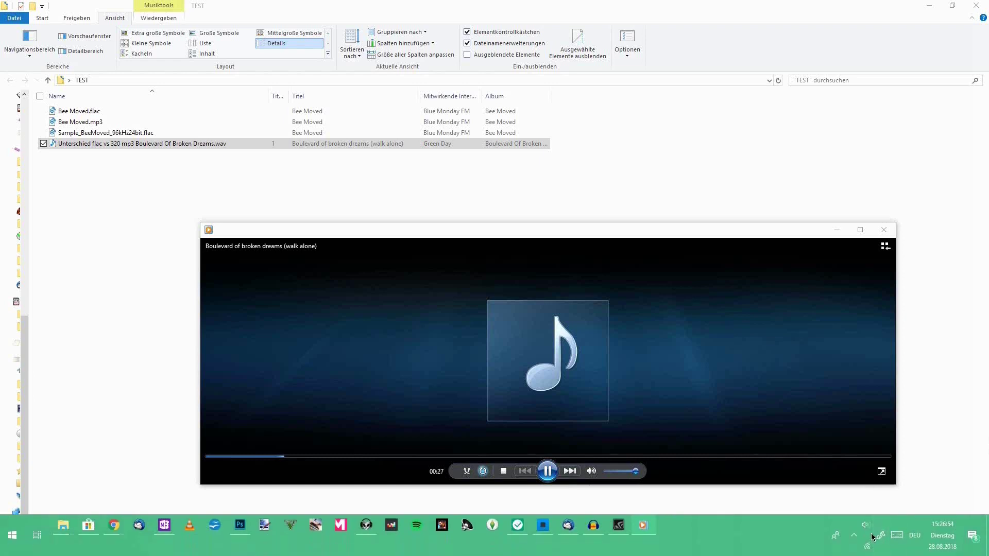
click(878, 520)
drag(895, 504, 933, 498)
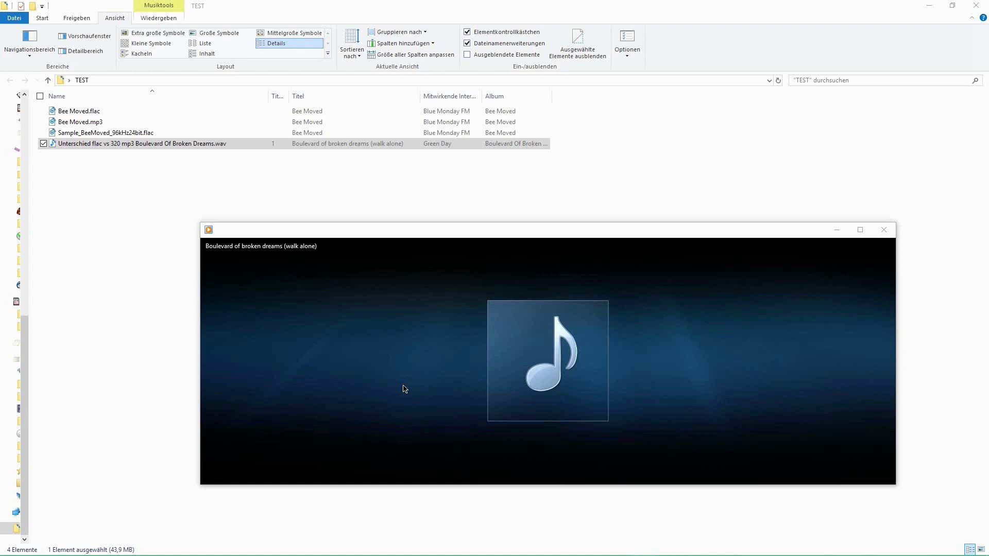
- Listen to the difference recording from about 01:39, skip further ahead and pause it at 02:12
click(467, 457)
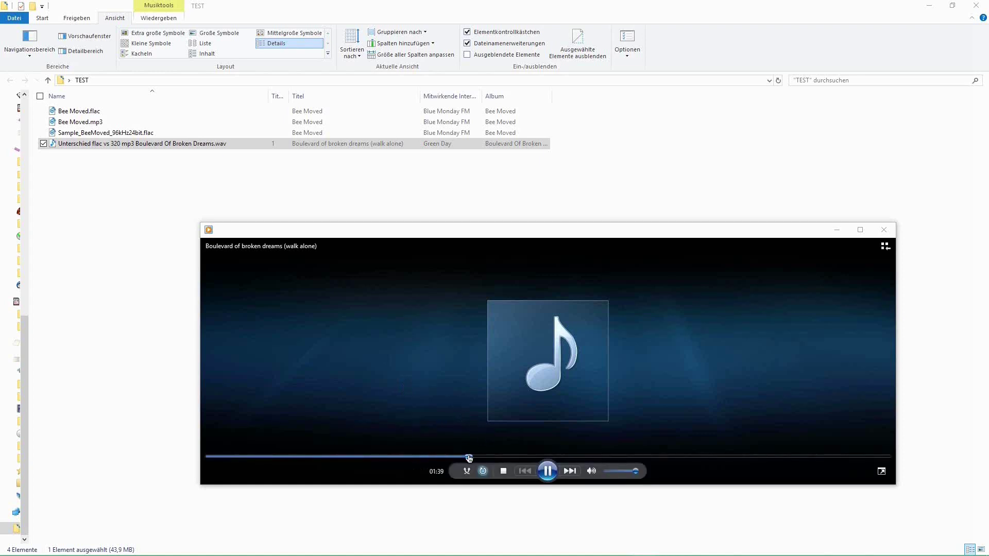
click(502, 457)
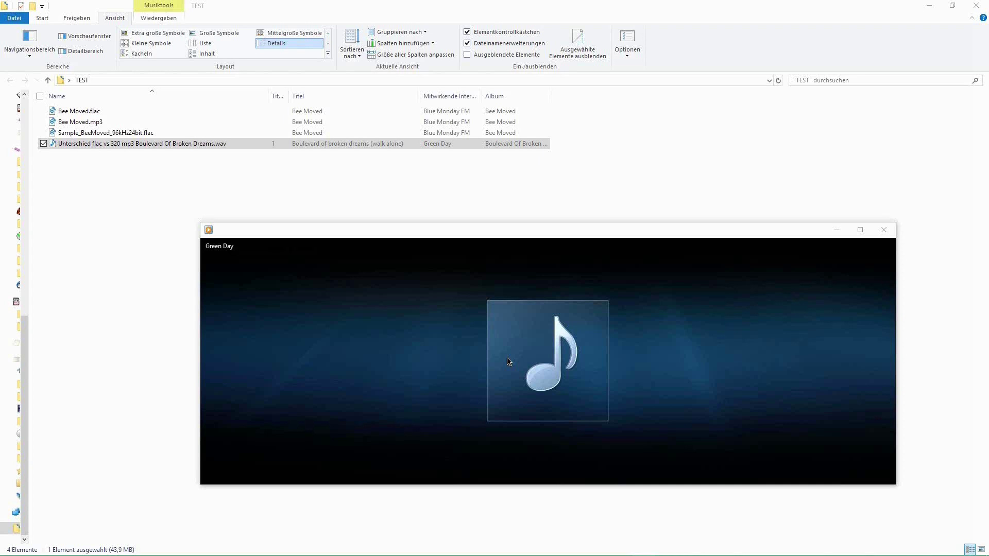
mouse_move(534, 404)
click(548, 471)
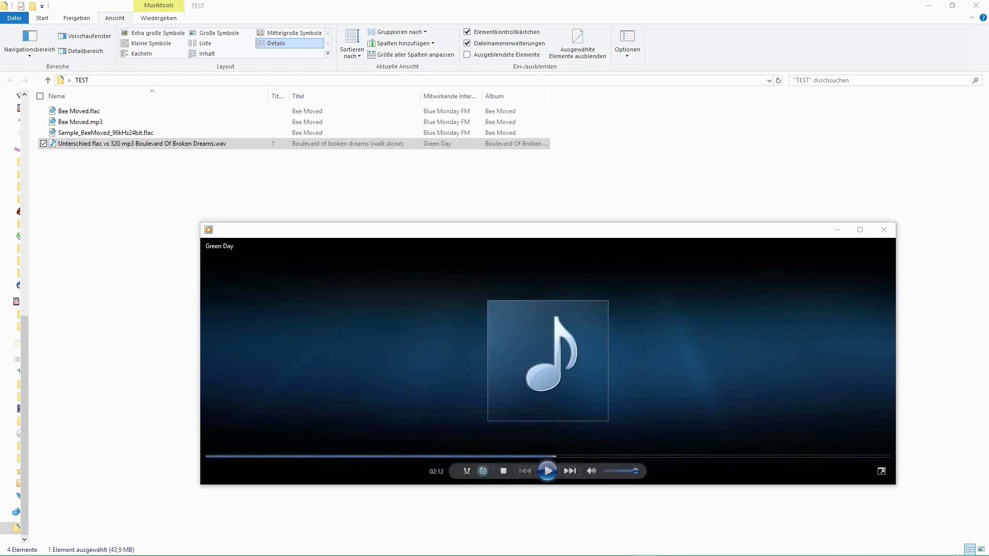
- Lower the system volume to 13 and close the media player
mouse_move(898, 534)
click(869, 526)
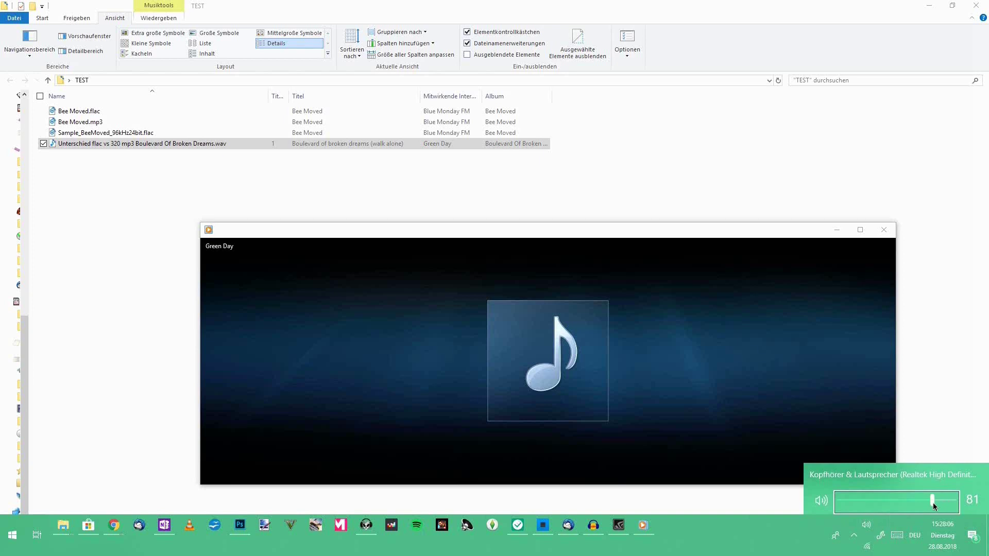
drag(933, 505, 855, 502)
mouse_move(873, 412)
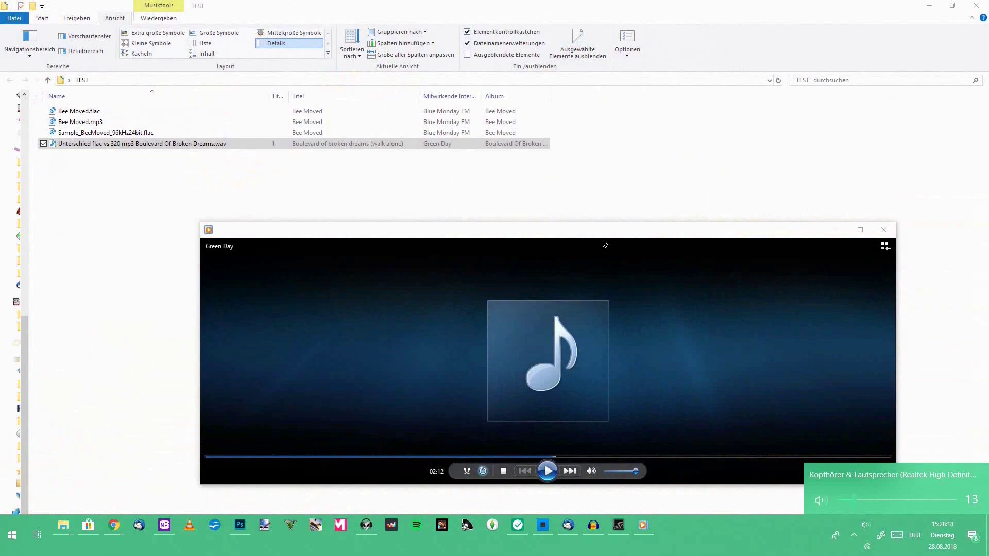
click(604, 236)
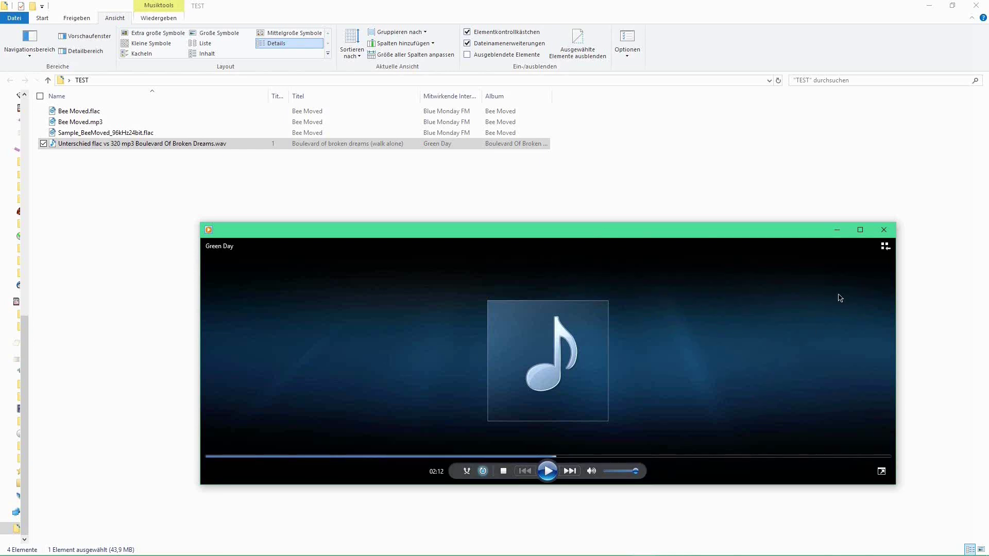
click(883, 229)
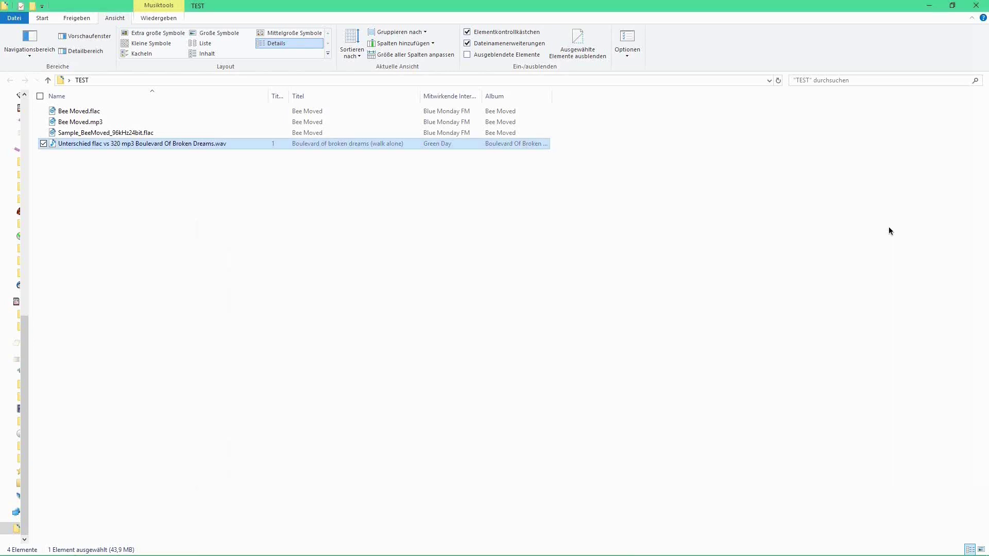